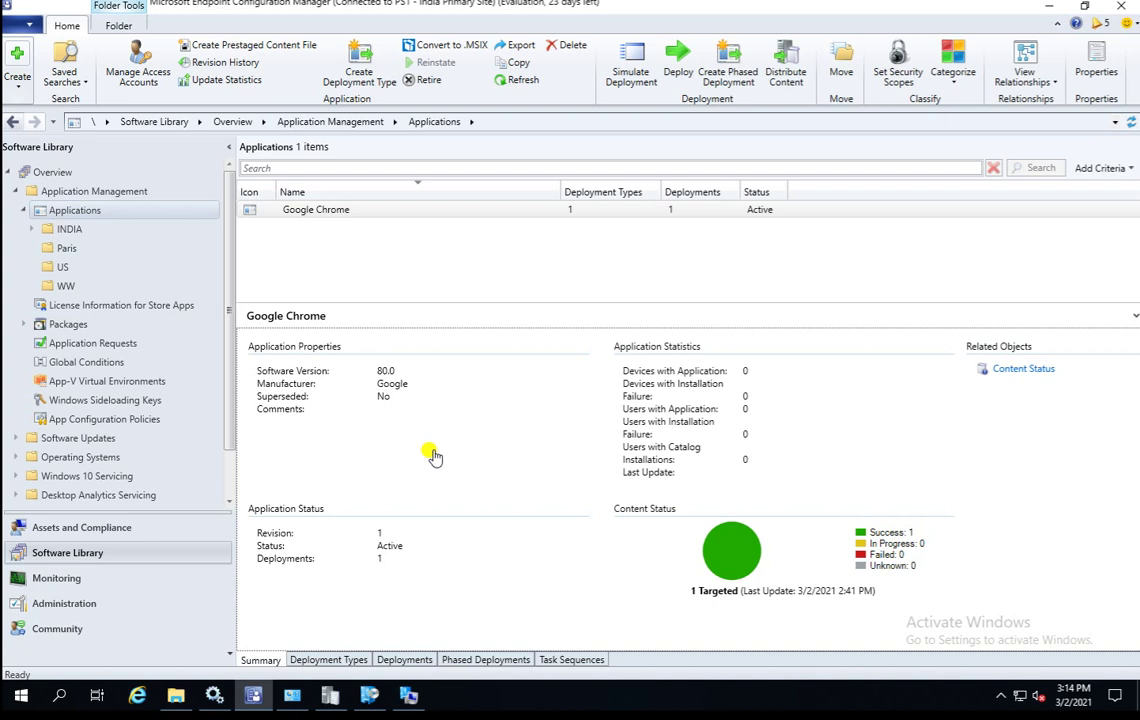
Select Google Chrome to show its summary: version 80.0, Active, one deployment
click(344, 215)
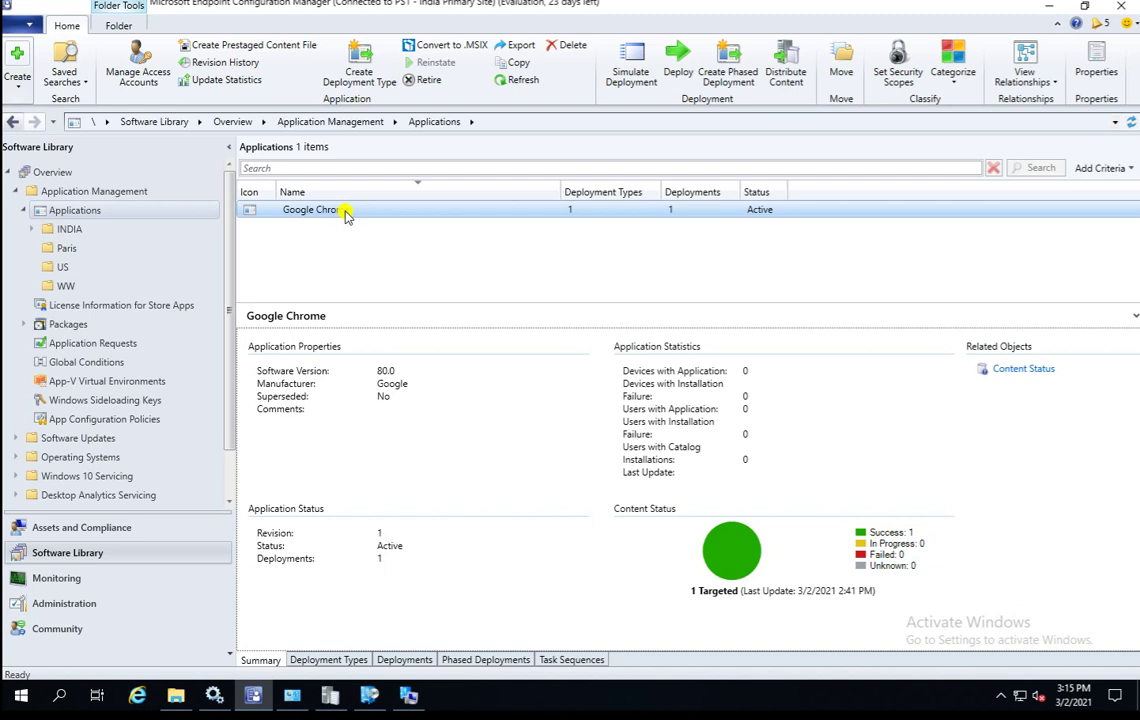
Review the schedule of the Google_Chrome package's Install_Google_Chrome_80 deployment, closing without changes
click(62, 325)
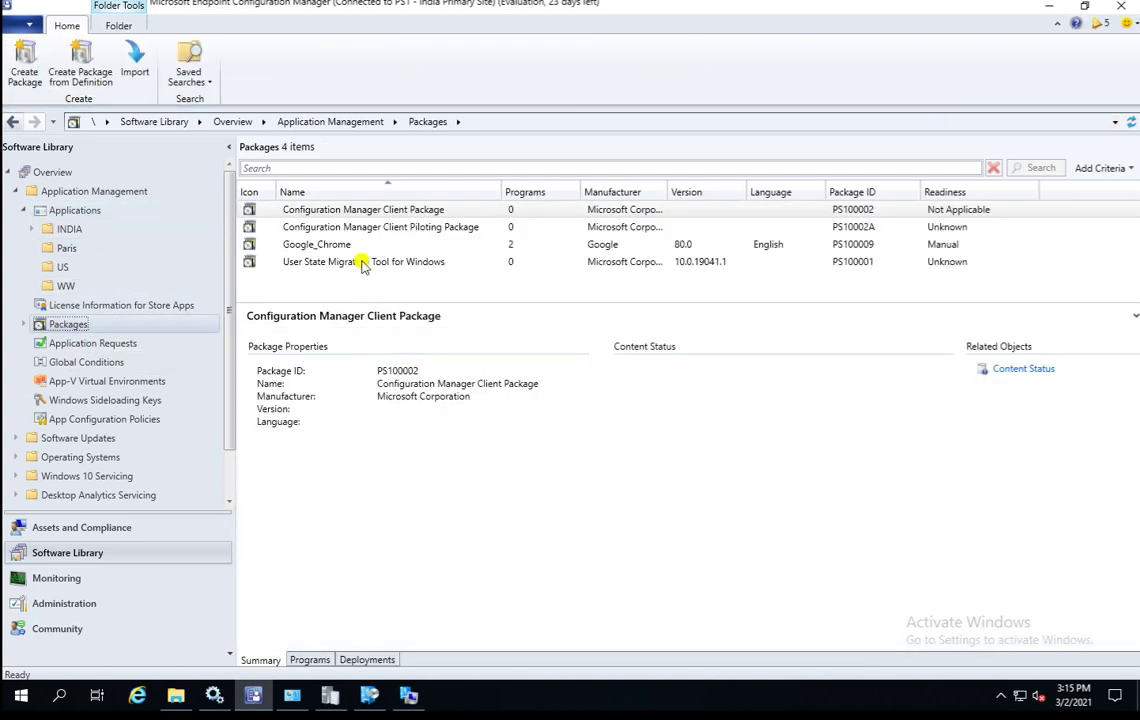
click(300, 244)
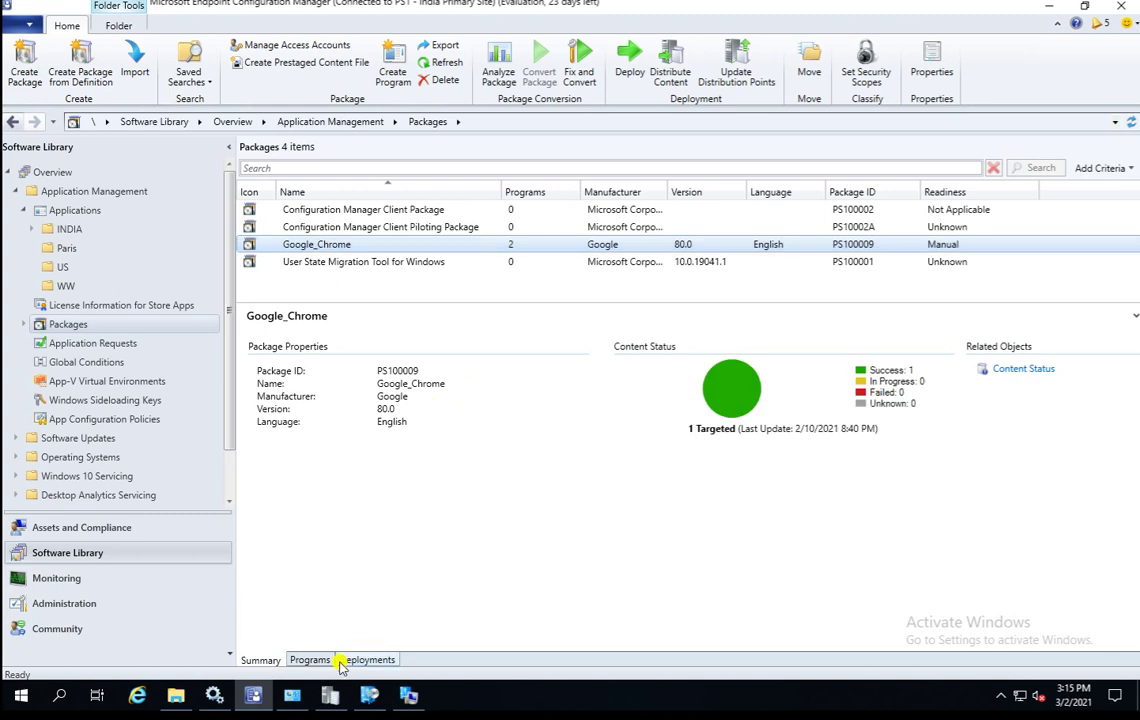
click(352, 660)
click(440, 360)
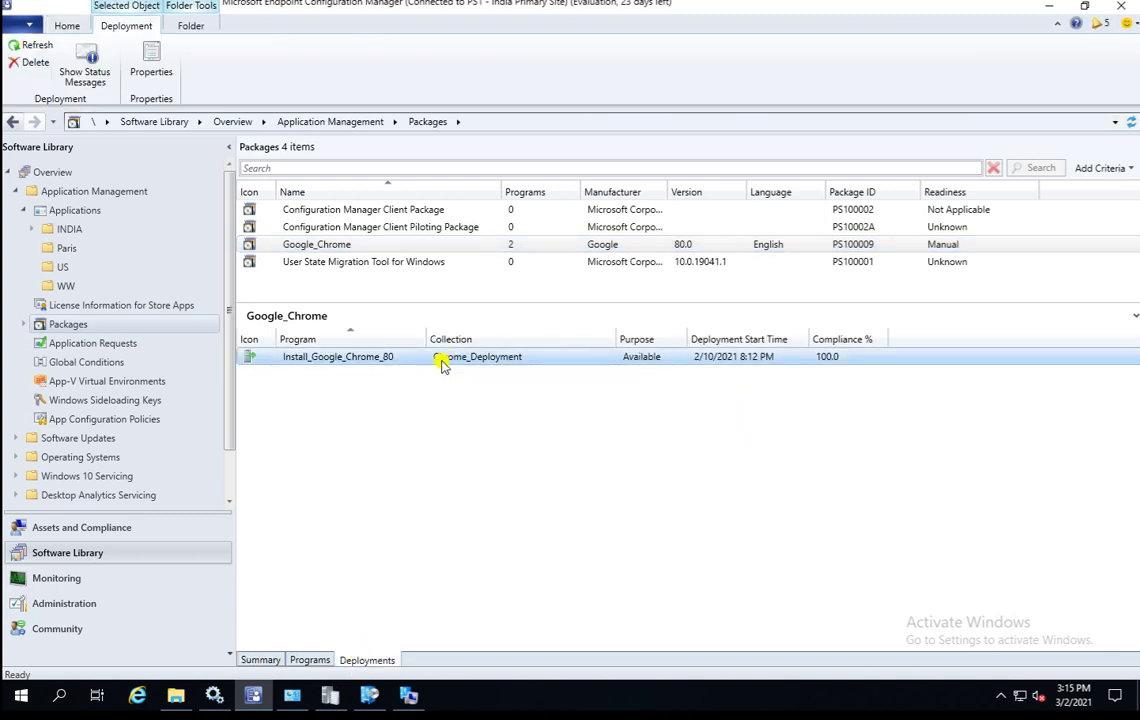
right_click(440, 364)
click(495, 438)
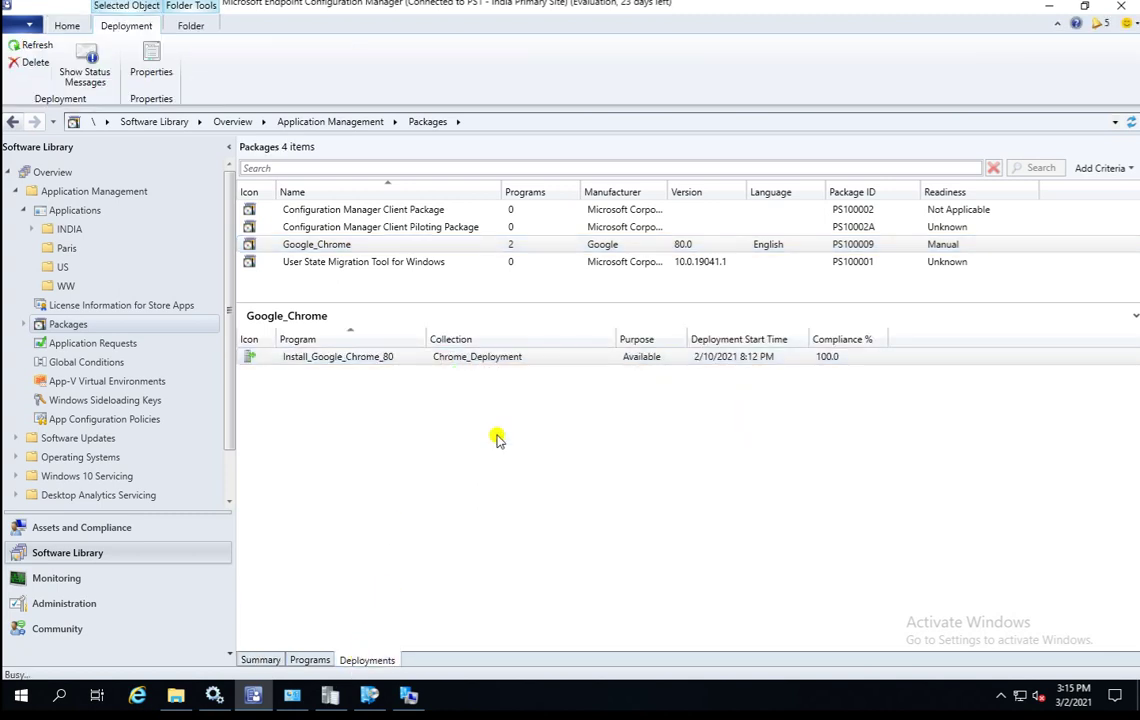
click(527, 167)
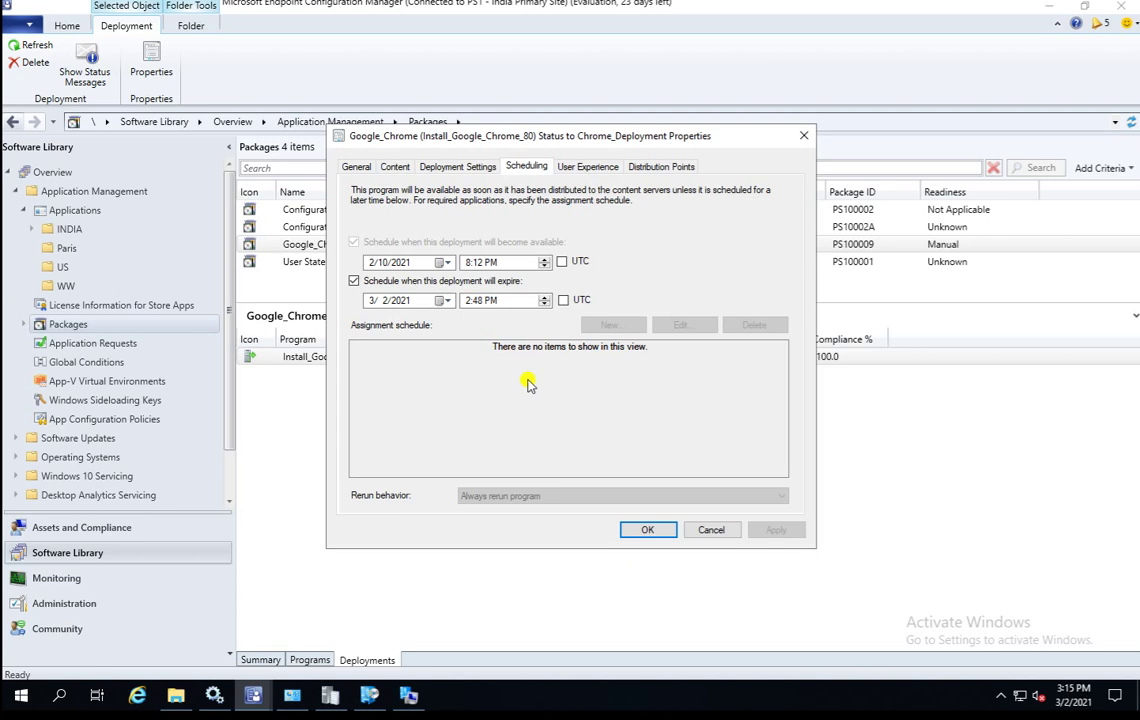
click(716, 533)
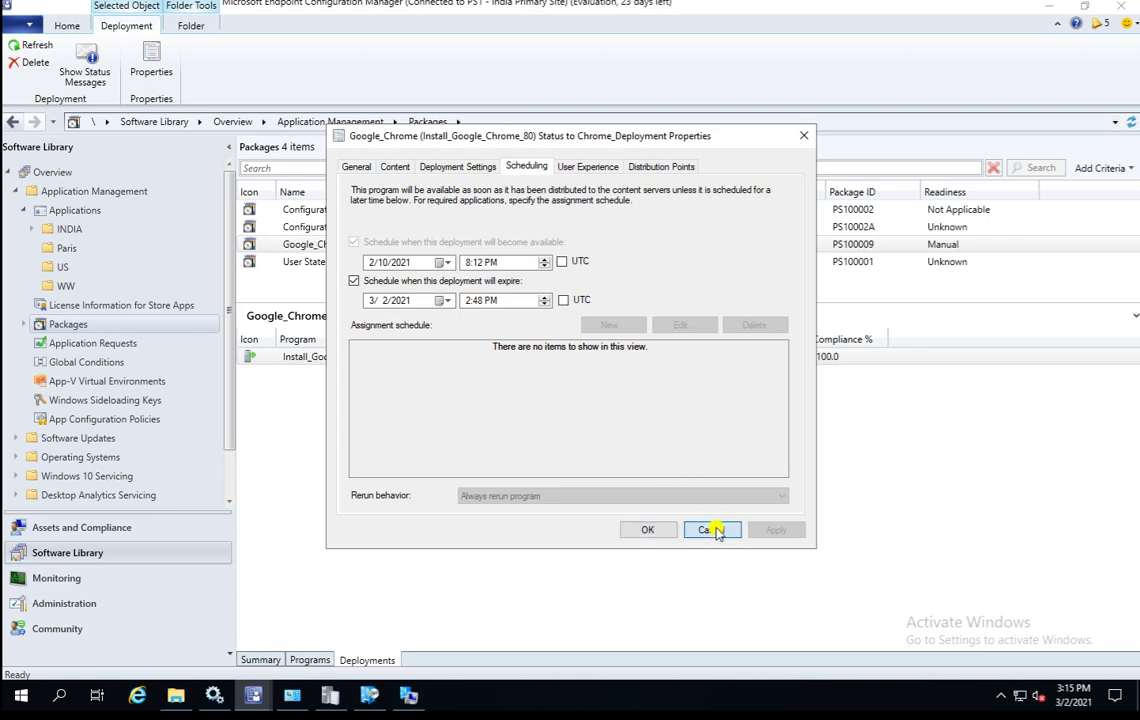
Check Google Chrome's Application Deployment availability schedule, closing its properties without changes
click(93, 211)
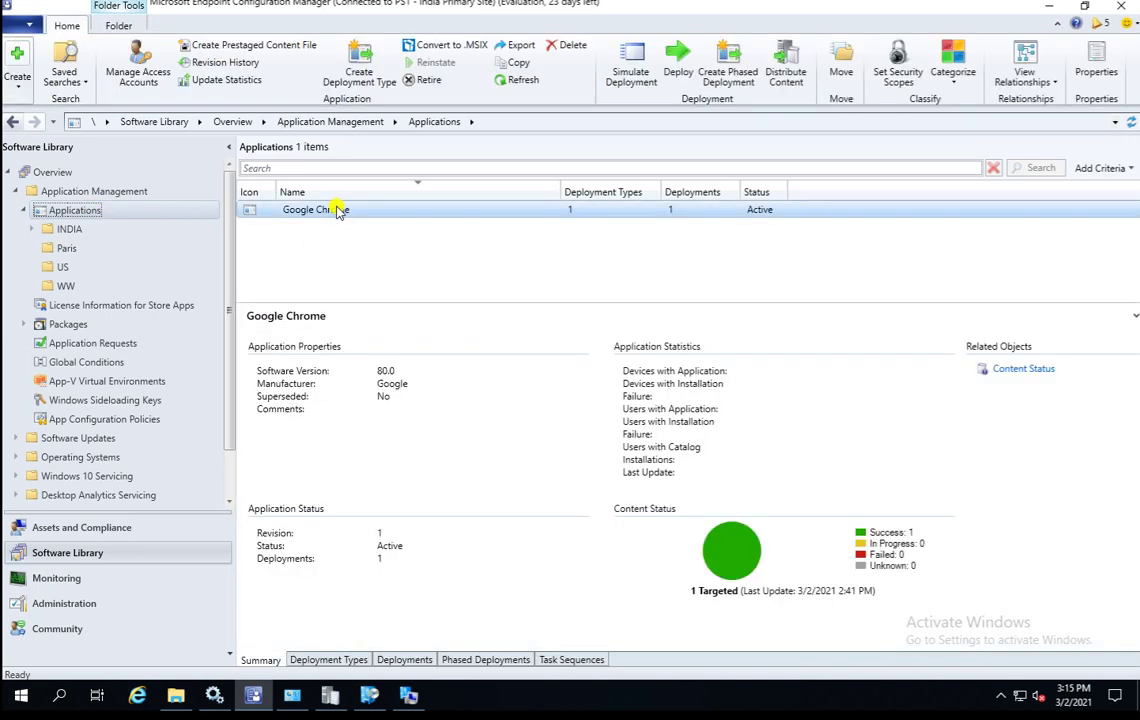
click(404, 660)
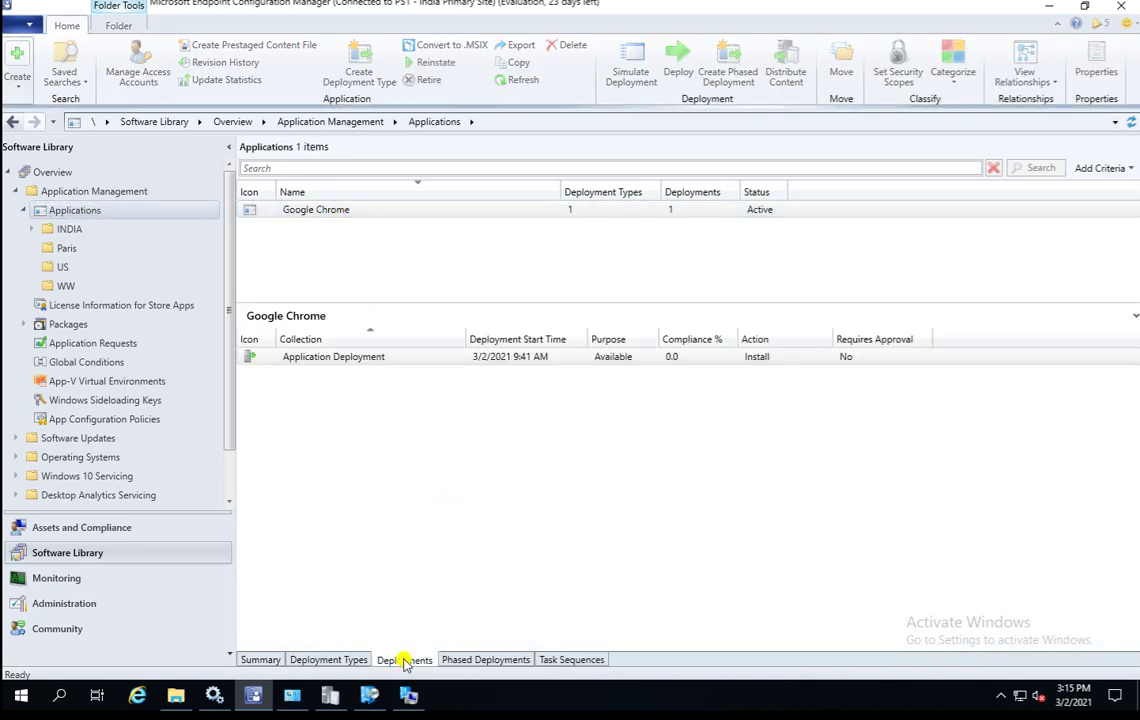
right_click(399, 361)
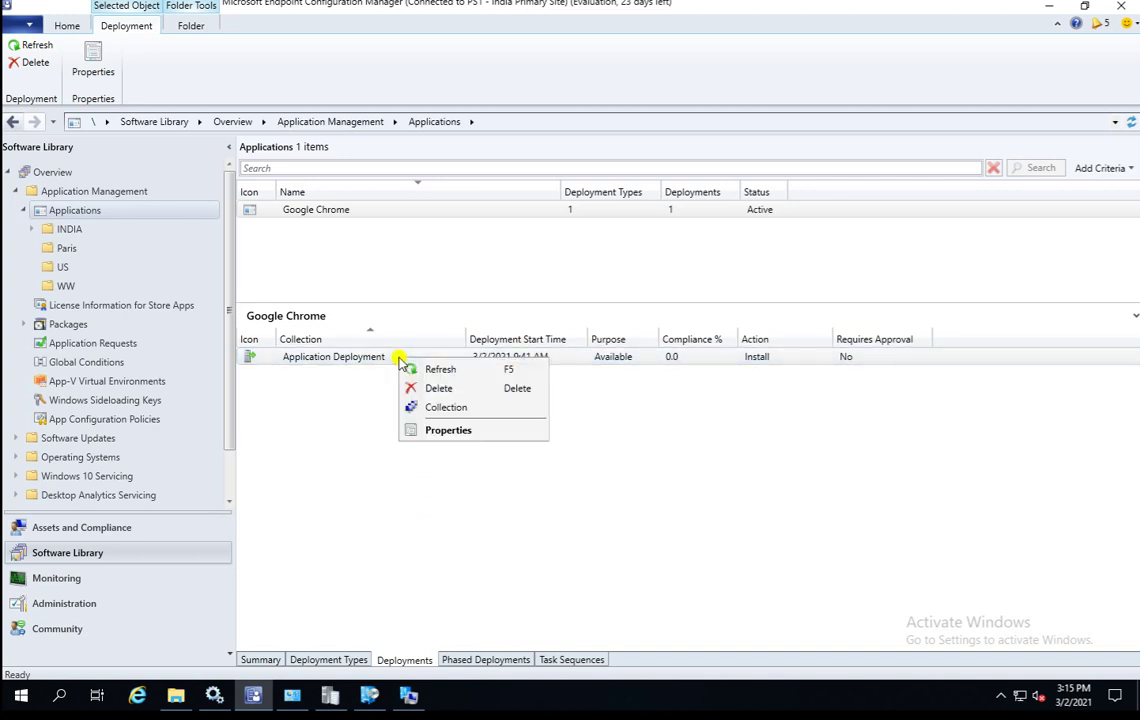
click(457, 432)
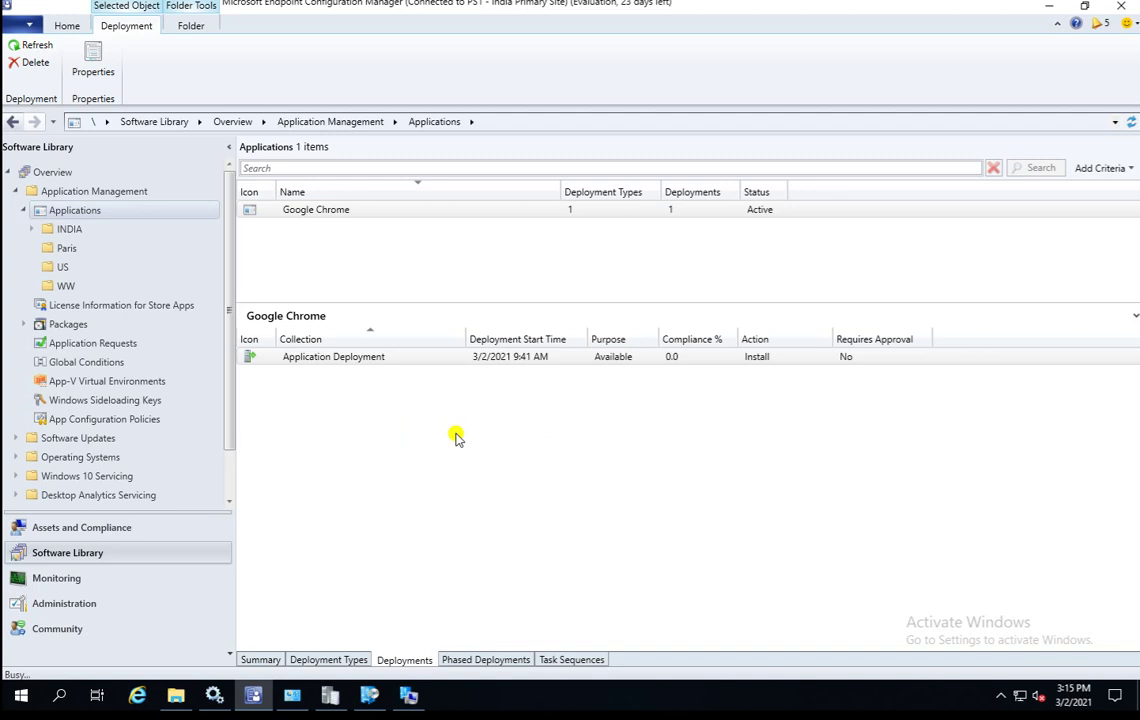
click(533, 157)
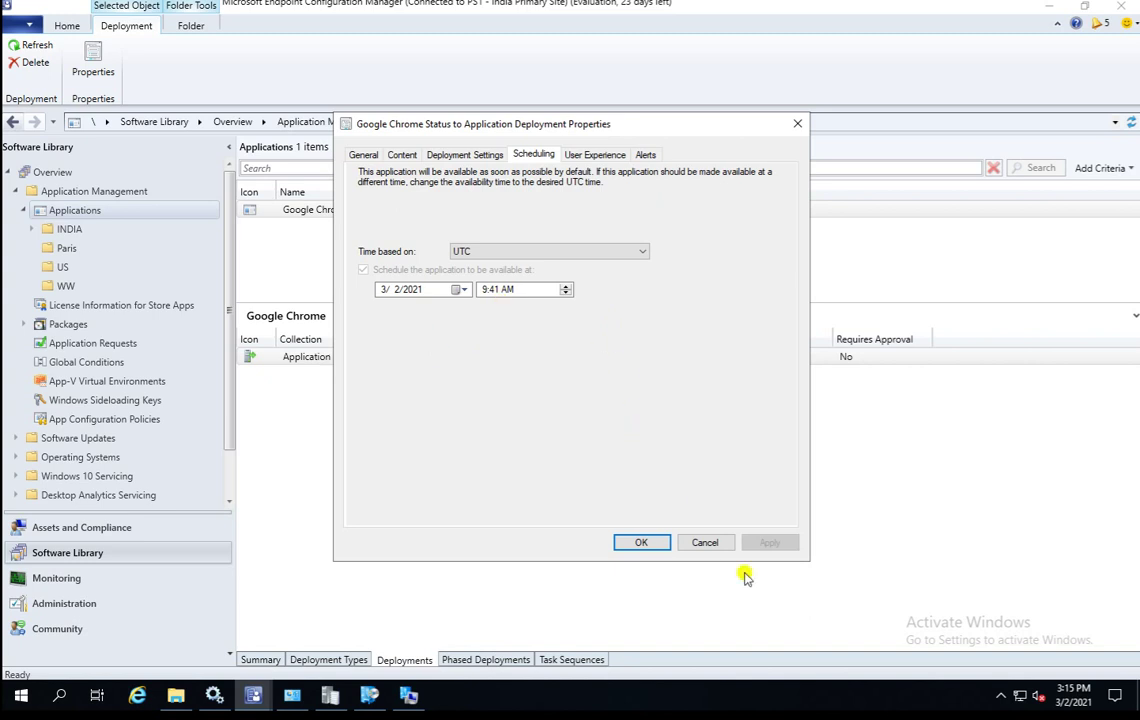
click(718, 542)
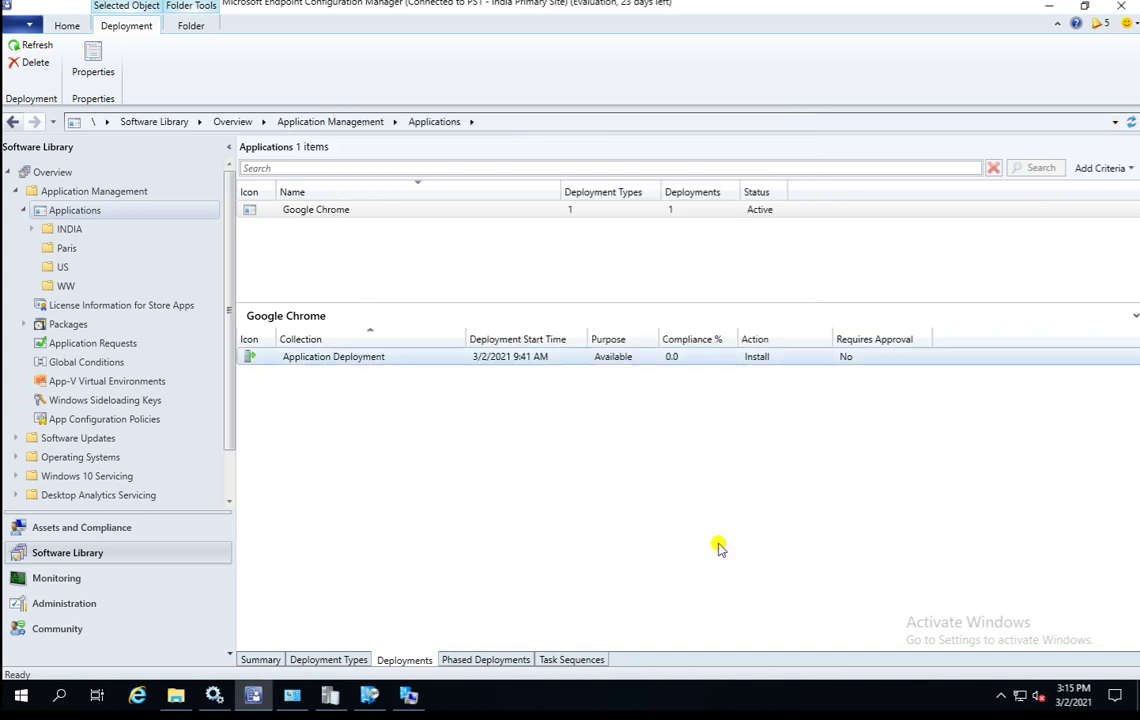
Bring up the Google Chrome application's context menu with the Retire option available
right_click(445, 362)
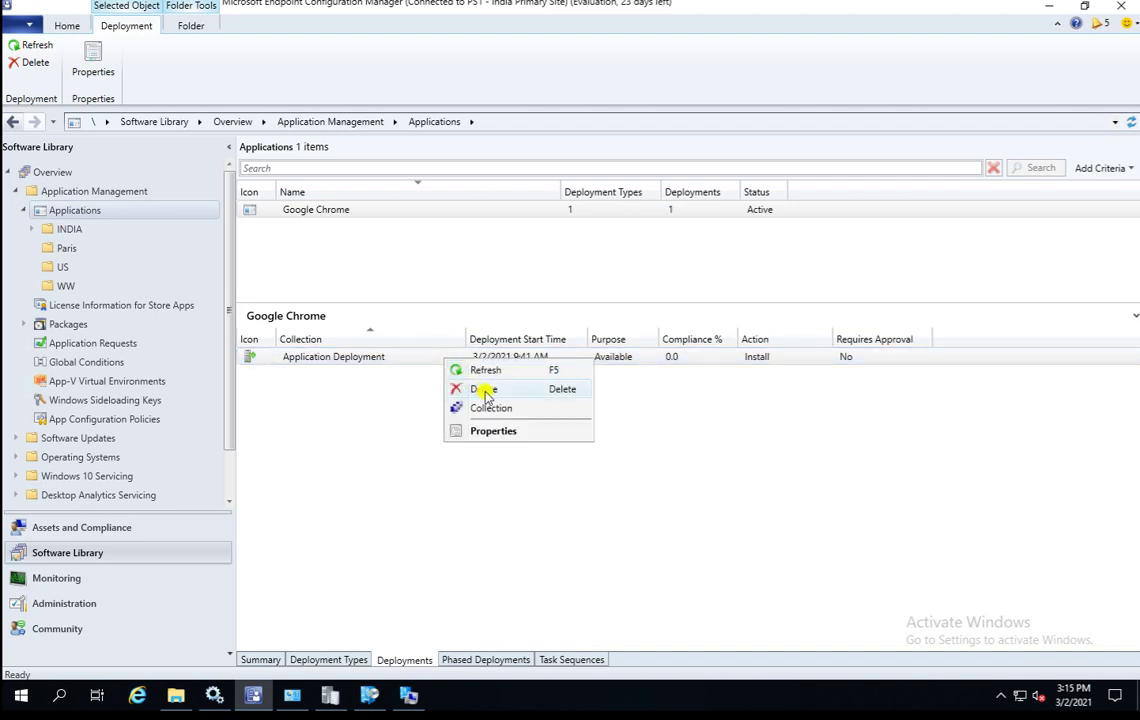
click(381, 235)
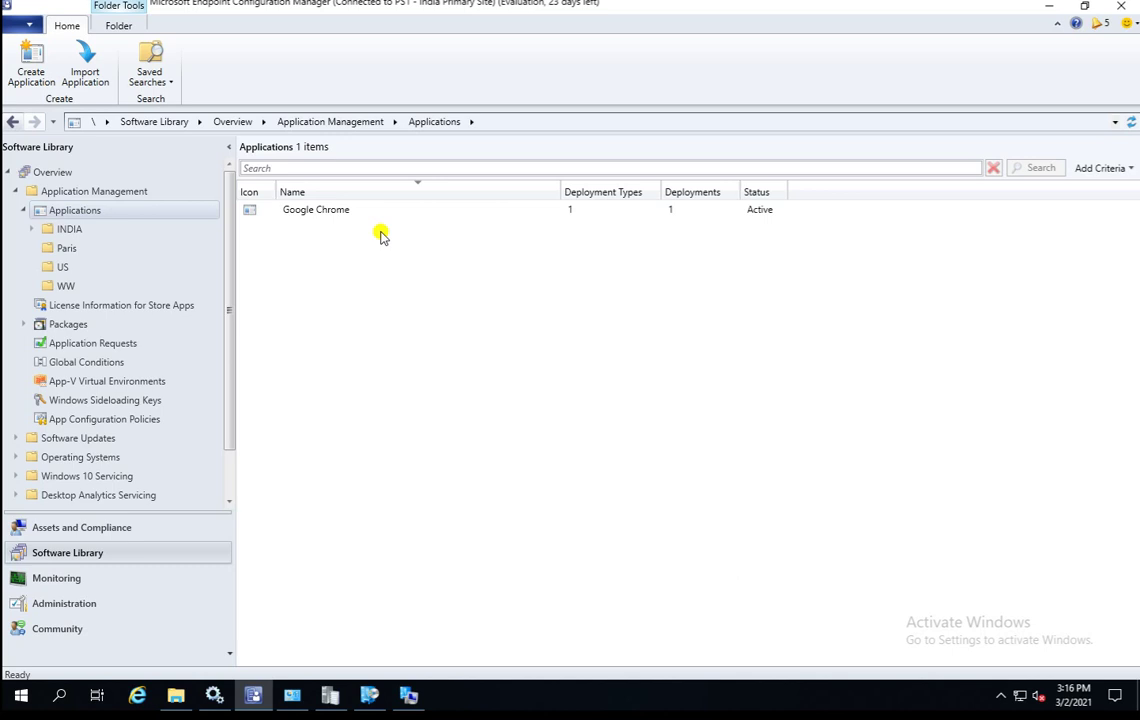
click(340, 213)
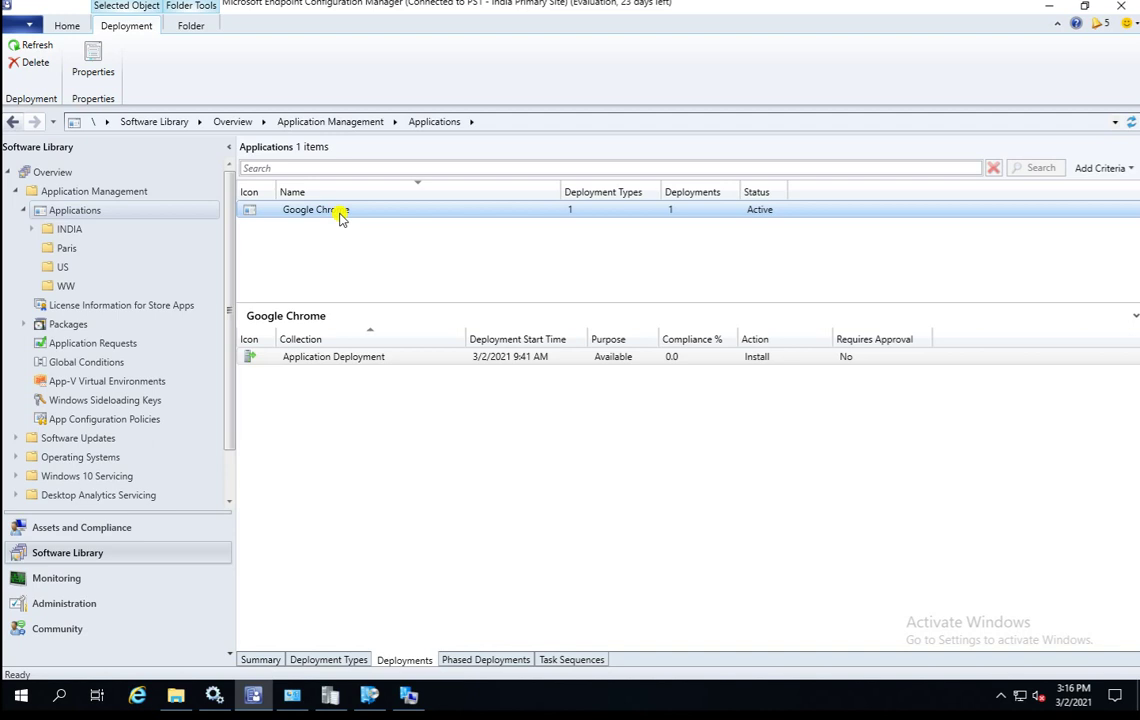
right_click(340, 218)
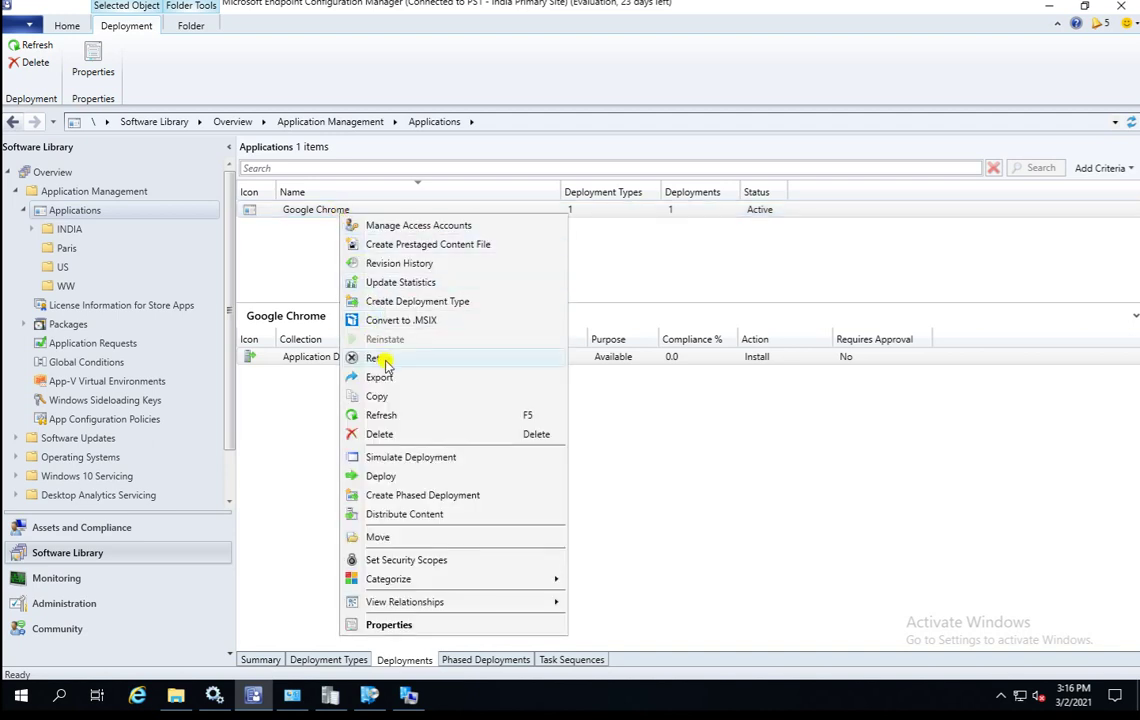
click(325, 217)
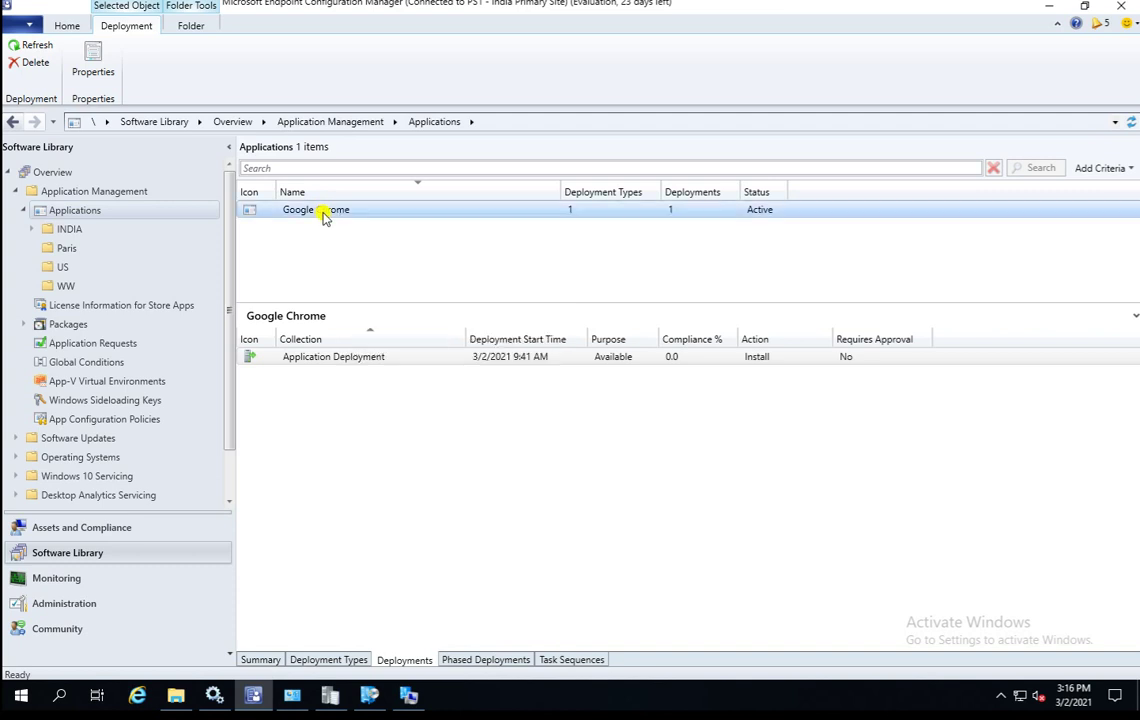
right_click(325, 217)
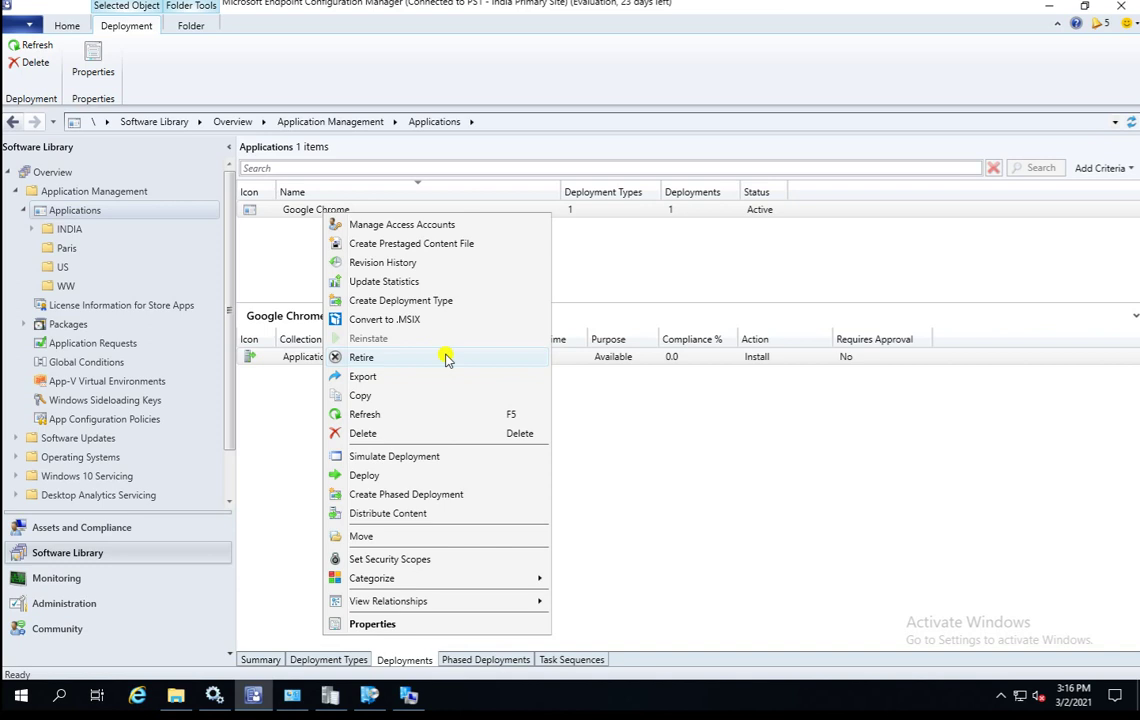
click(293, 214)
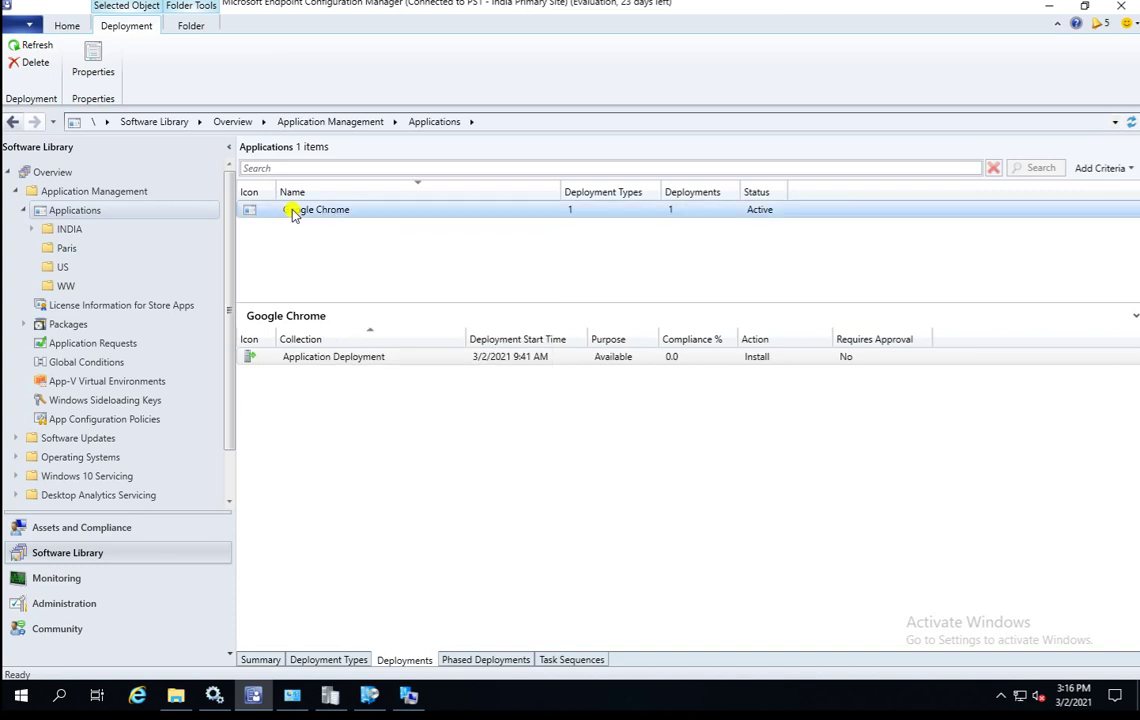
right_click(293, 214)
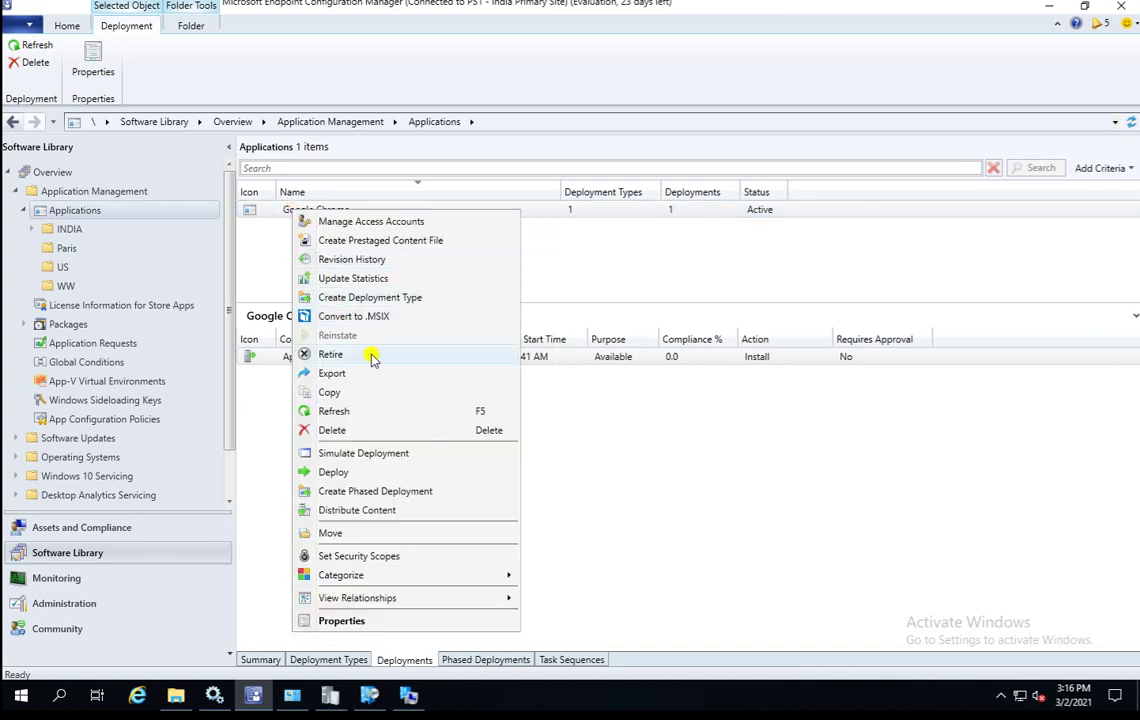
click(331, 354)
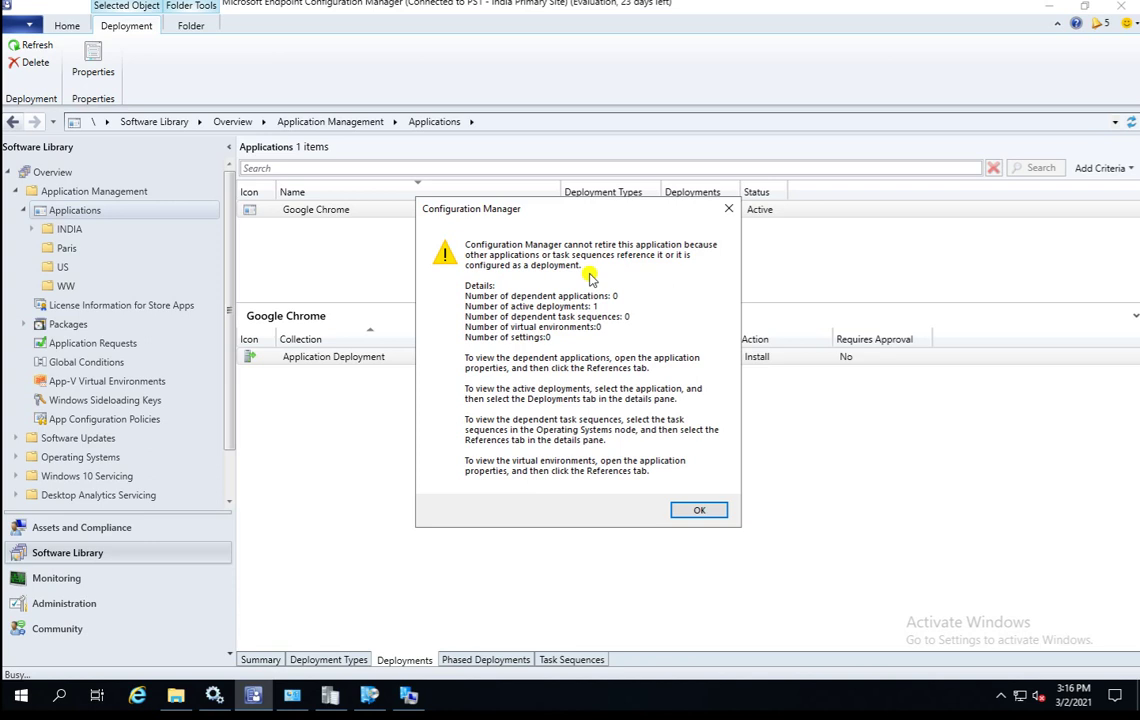
click(316, 216)
click(296, 356)
click(702, 510)
click(393, 358)
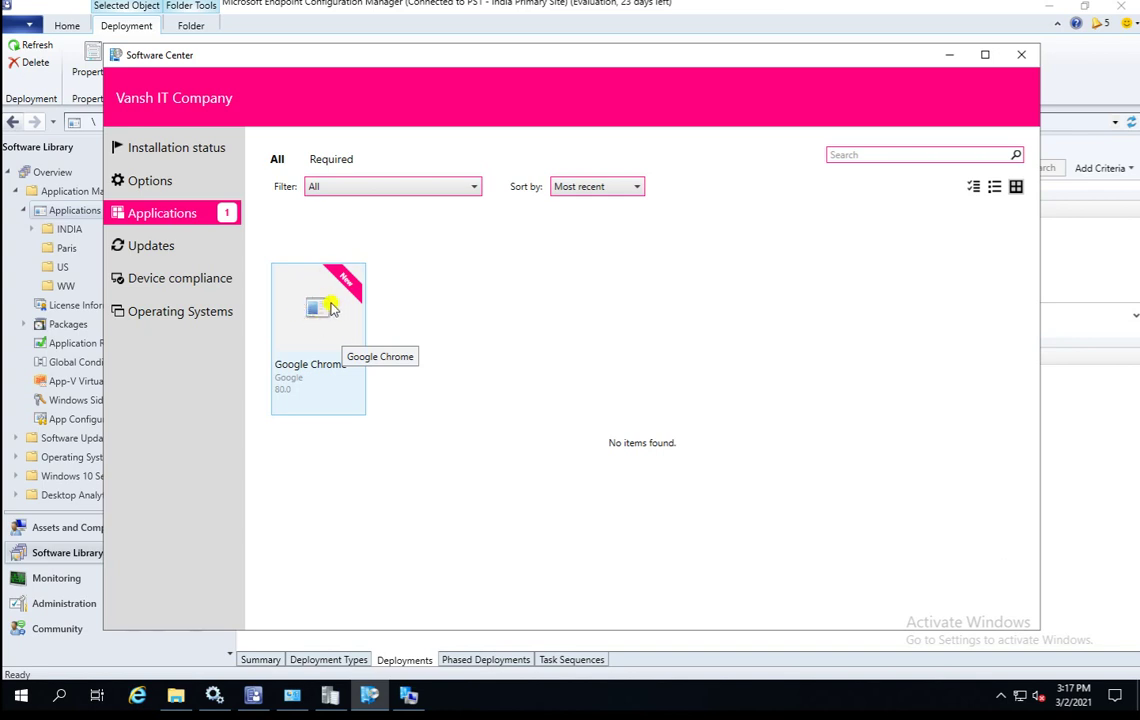
click(440, 25)
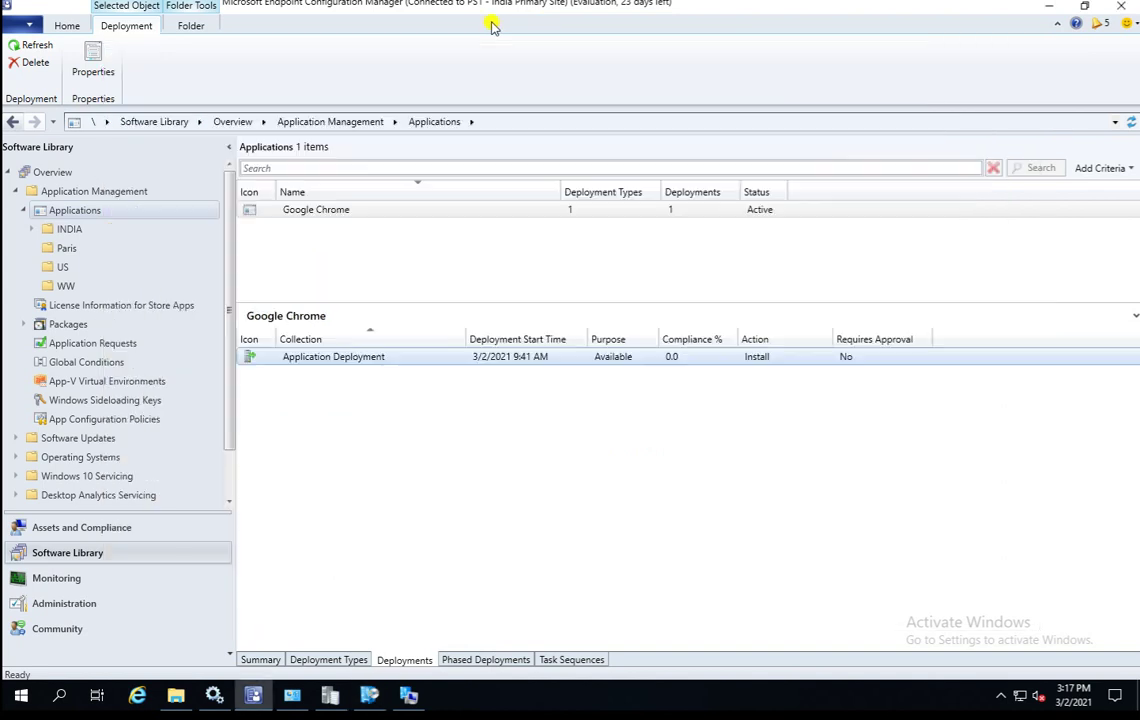
Delete Google Chrome's Application Deployment, leaving 0 deployments, and bring Software Center forward
right_click(365, 360)
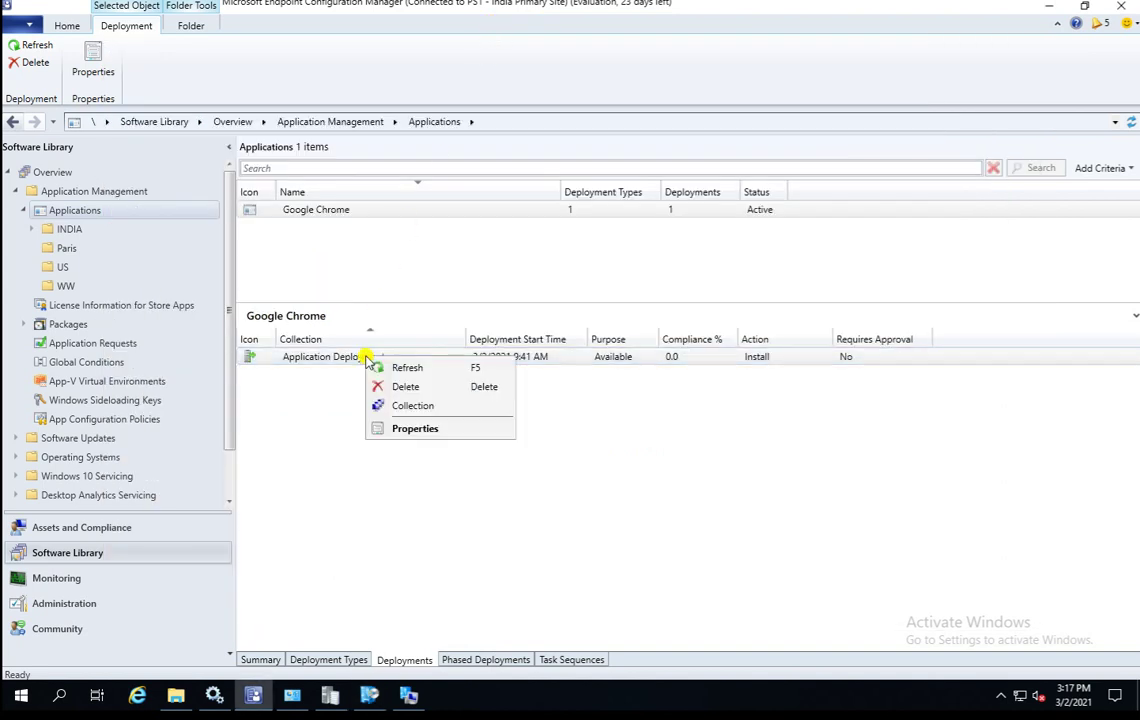
click(403, 389)
click(628, 403)
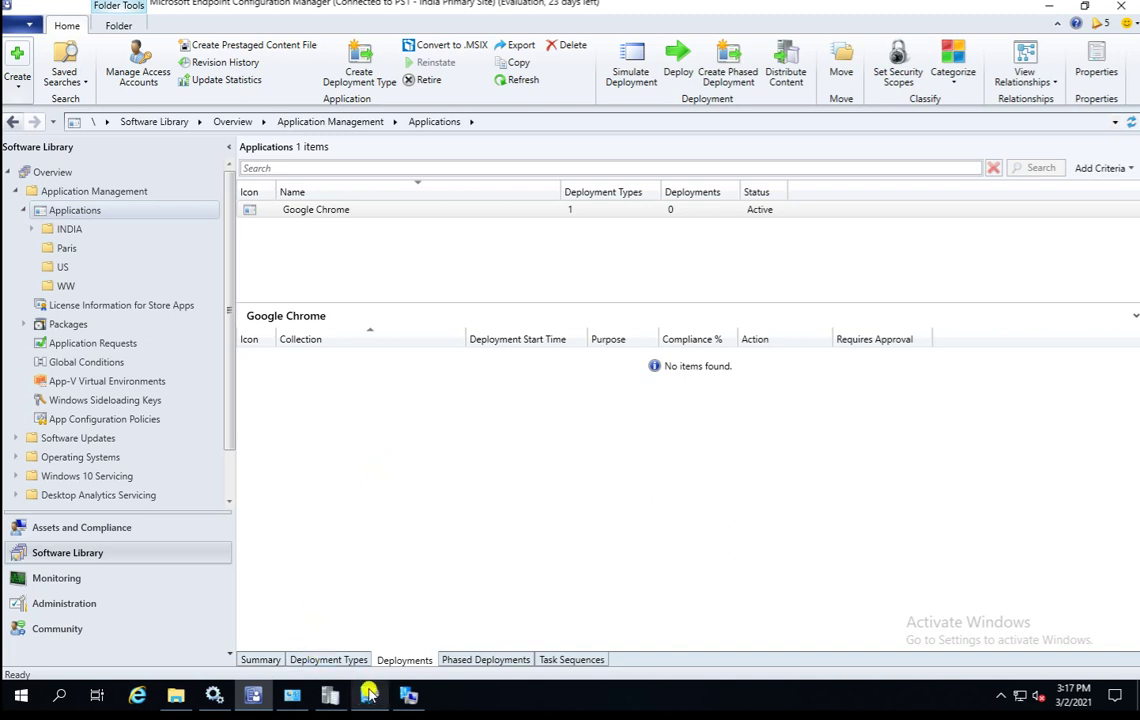
mouse_move(369, 692)
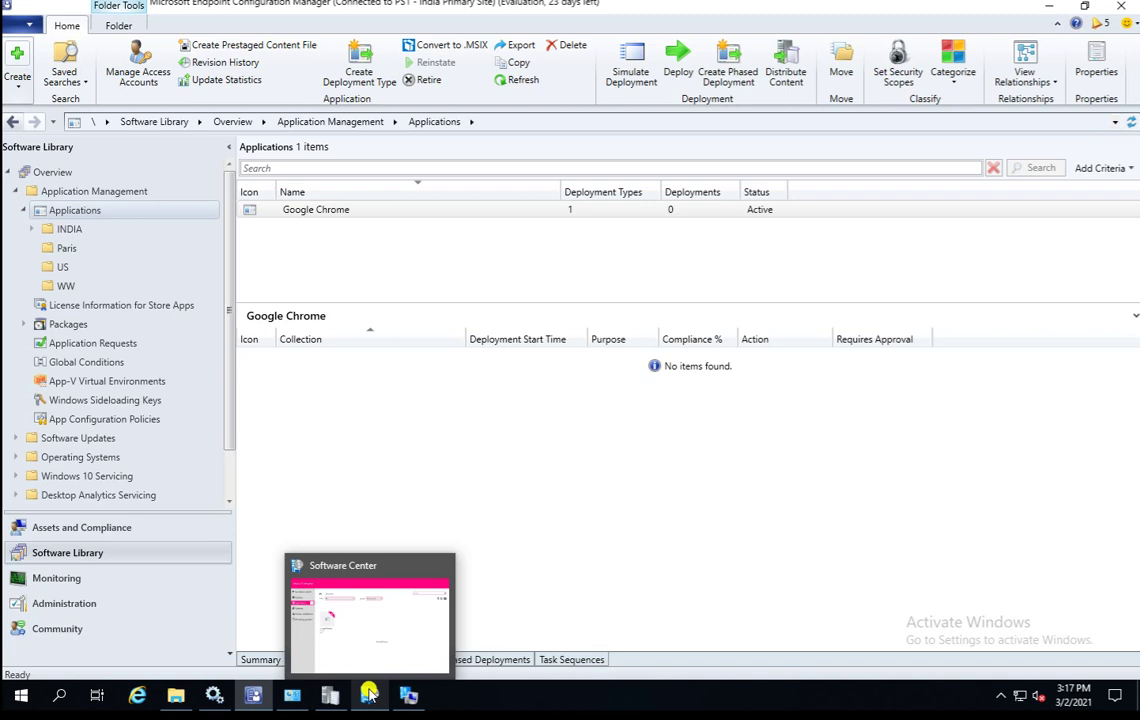
click(369, 692)
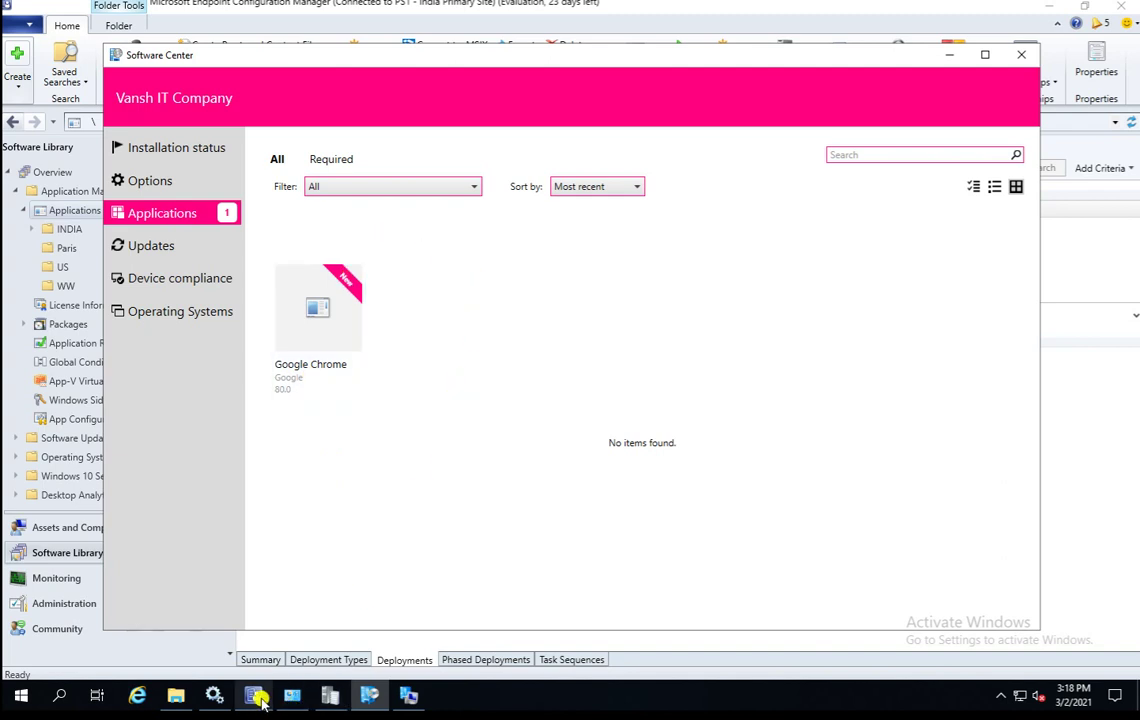
Run the Machine Policy Retrieval & Evaluation Cycle from the Configuration Manager client's Actions tab
mouse_move(337, 705)
click(296, 694)
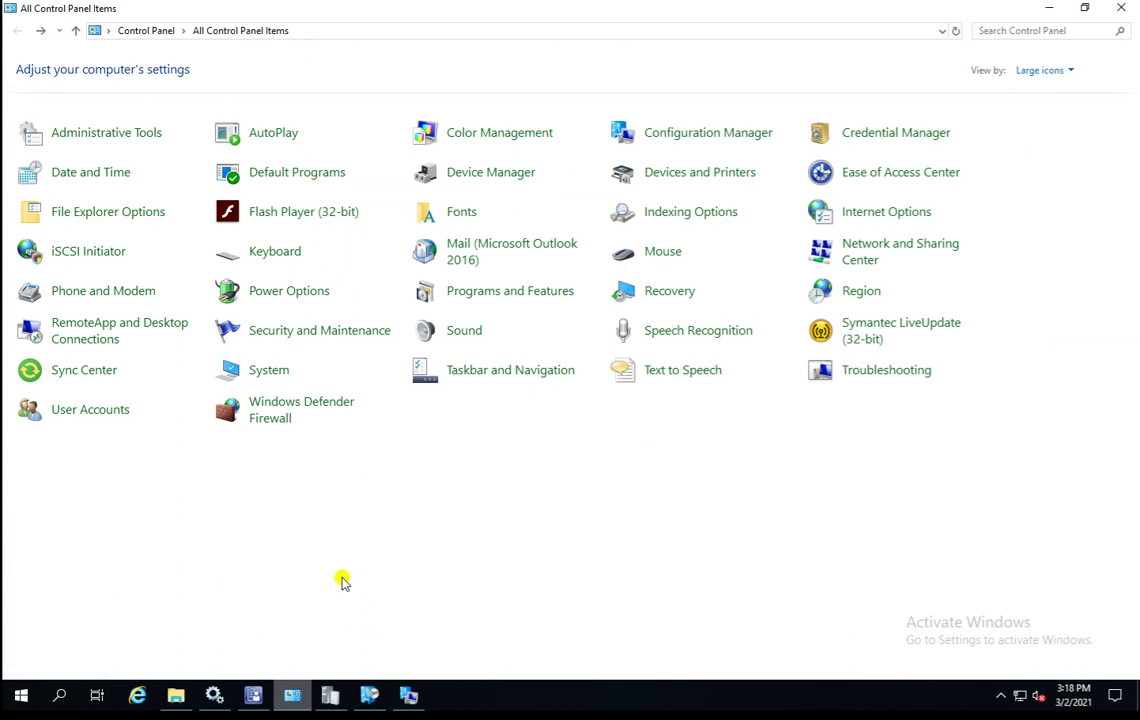
click(735, 141)
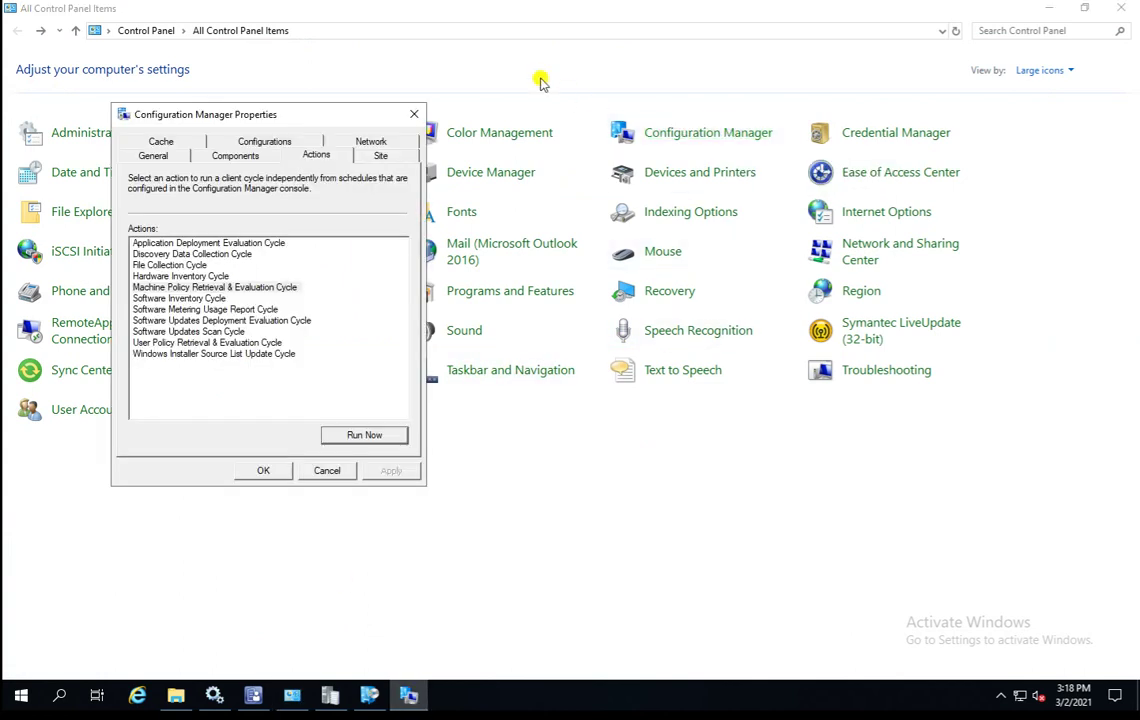
click(240, 288)
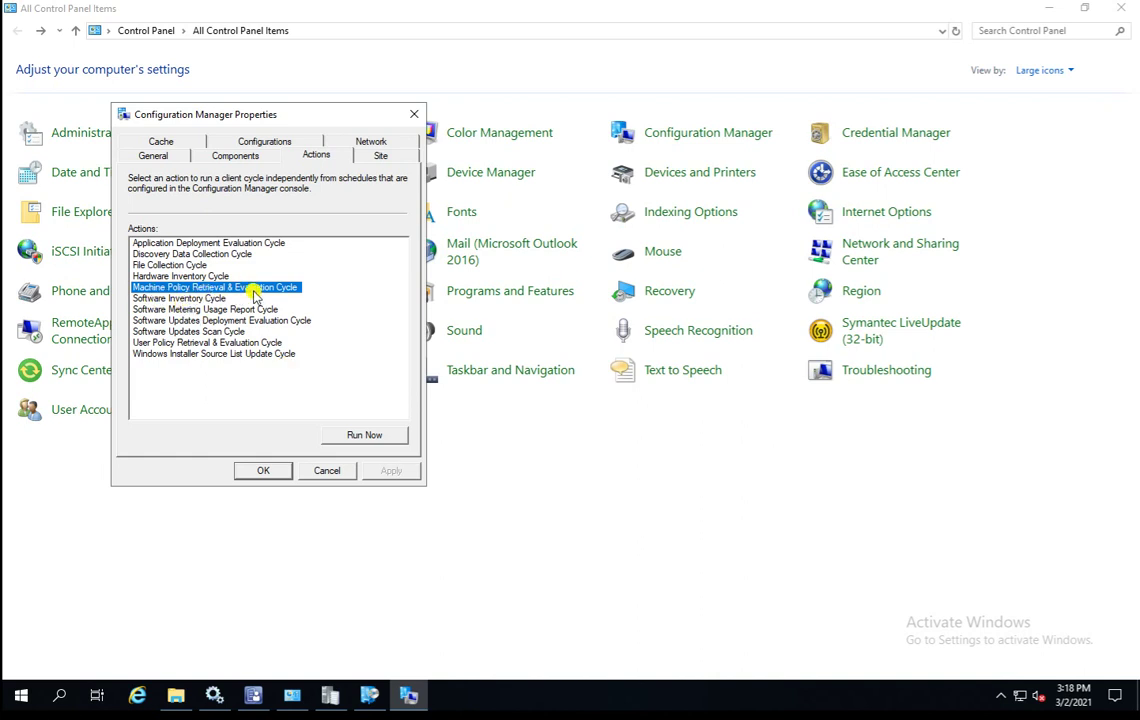
click(367, 435)
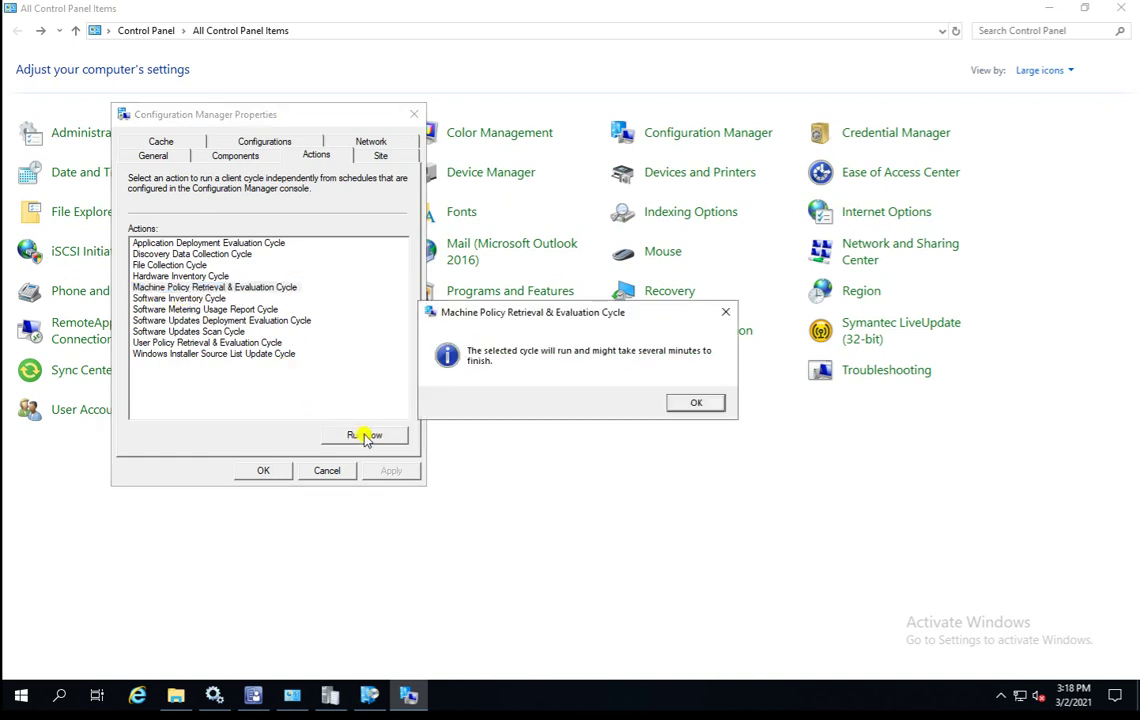
click(680, 404)
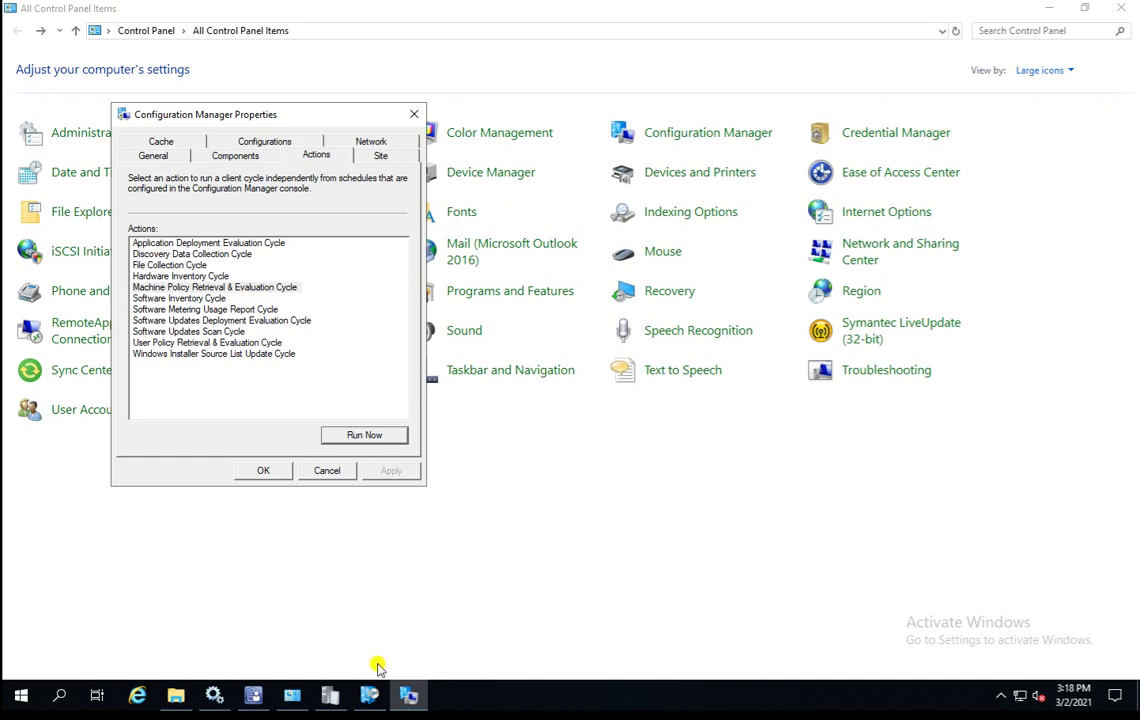
Browse the latest PolicyEvaluator.log entries in CMTrace, then glance at Software Center
click(334, 696)
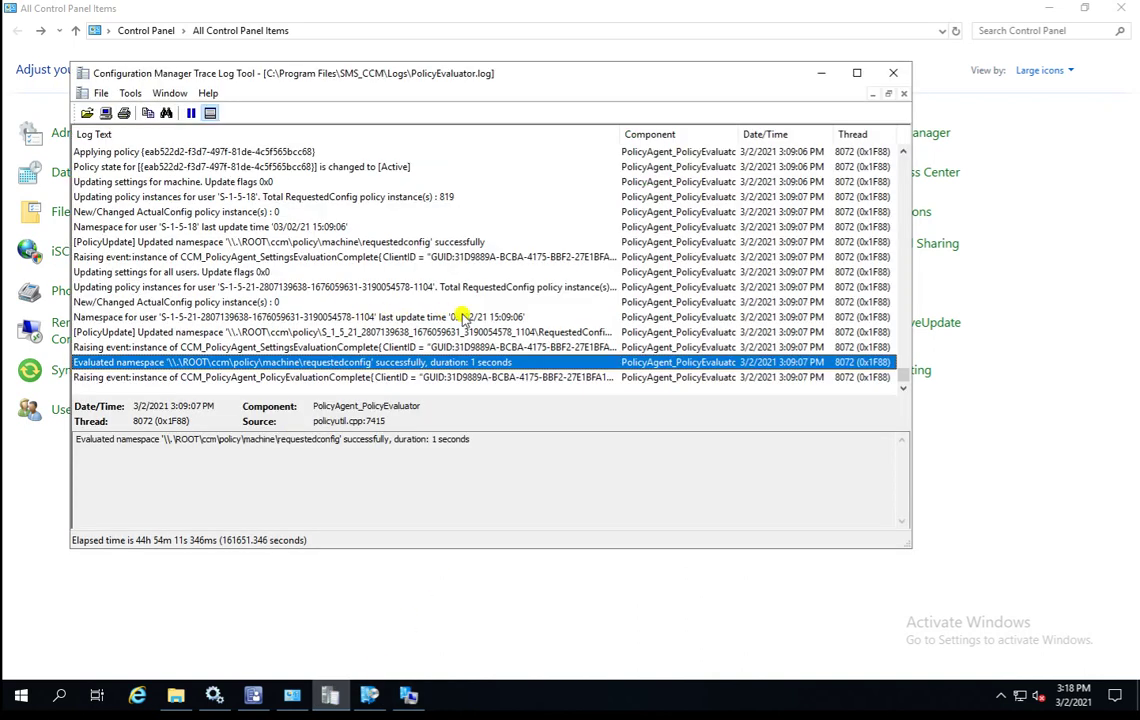
click(254, 347)
key(Down)
key(Down)
key(Up)
key(Up)
key(Up)
key(Up)
key(Down)
key(Down)
key(Down)
key(Down)
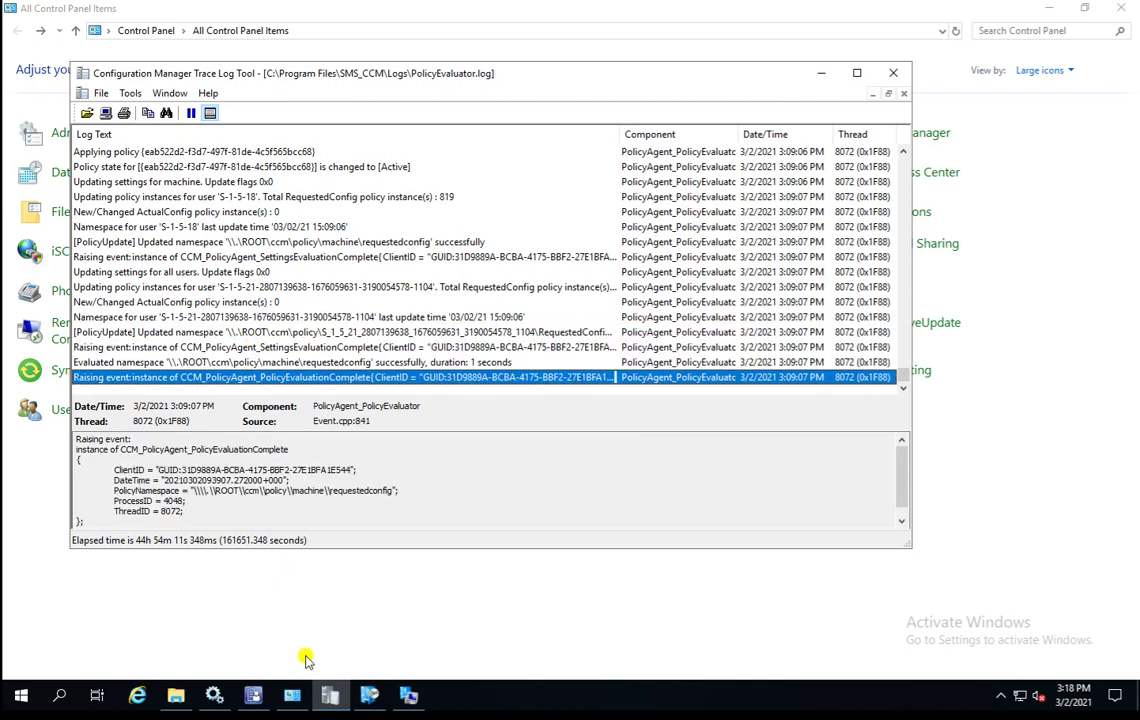
click(368, 697)
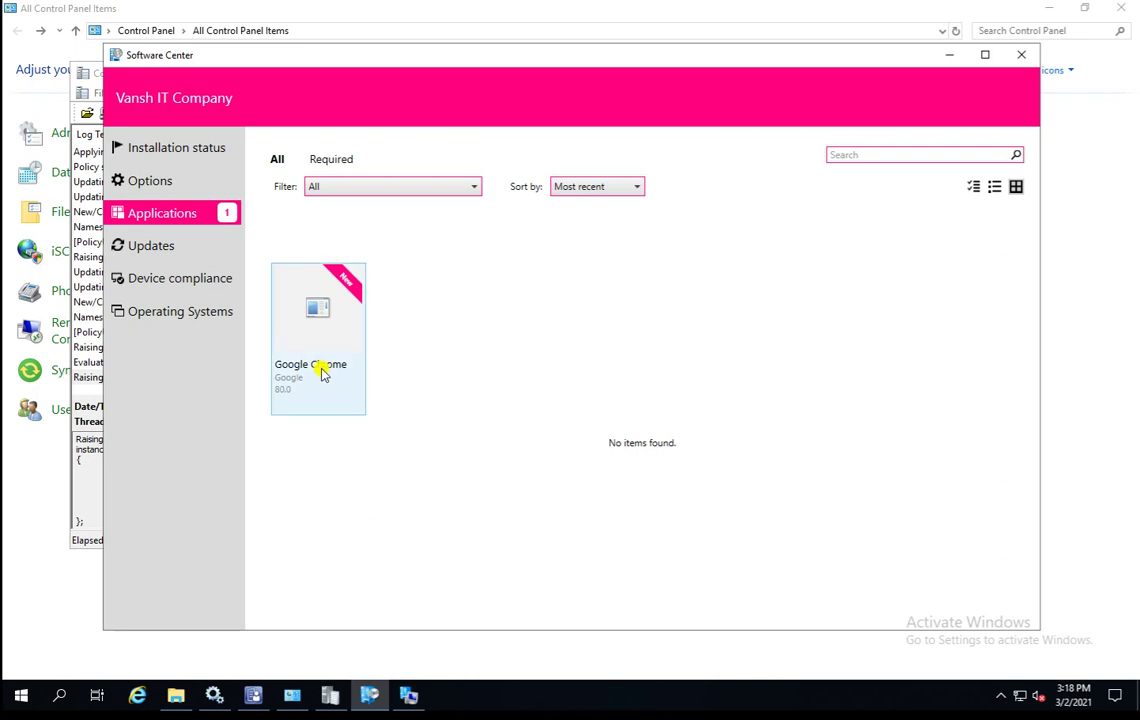
Rerun the Machine Policy Retrieval & Evaluation Cycle from the client properties
click(91, 380)
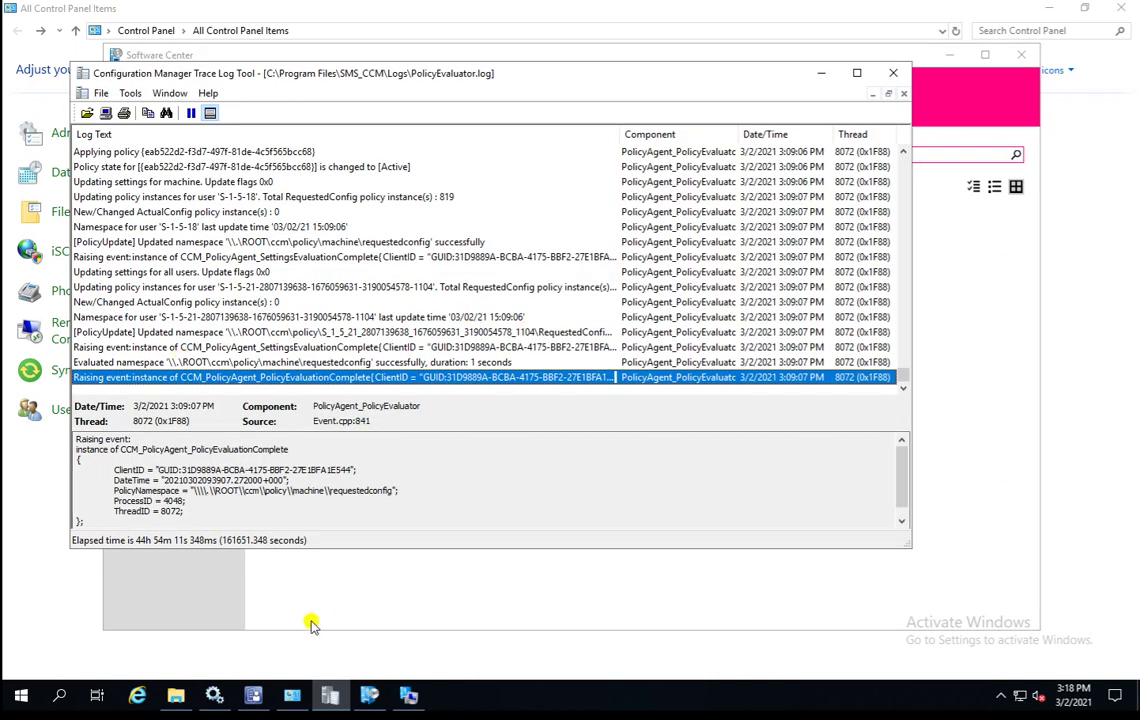
click(408, 695)
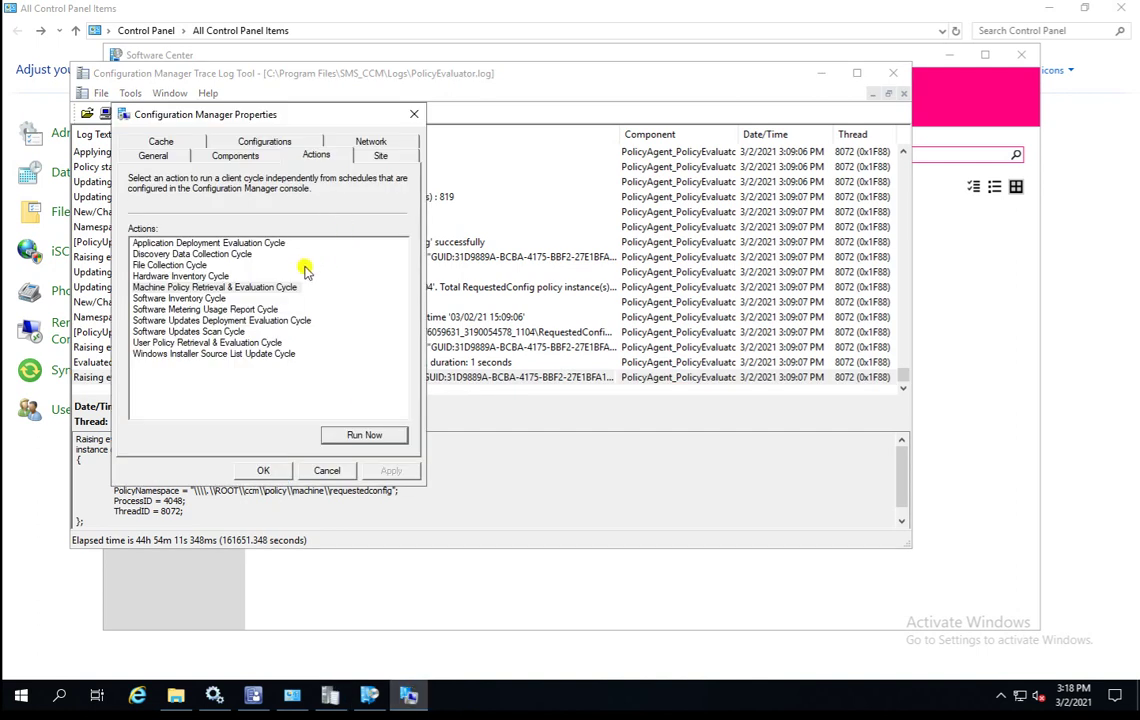
click(286, 289)
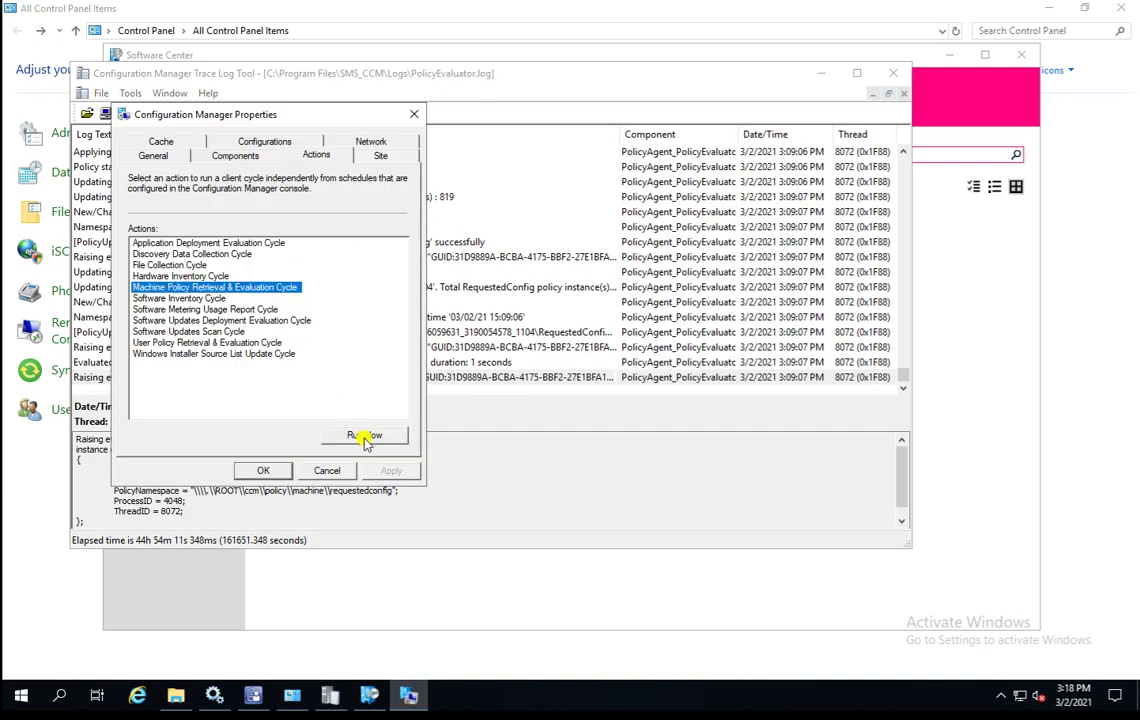
click(364, 436)
click(695, 402)
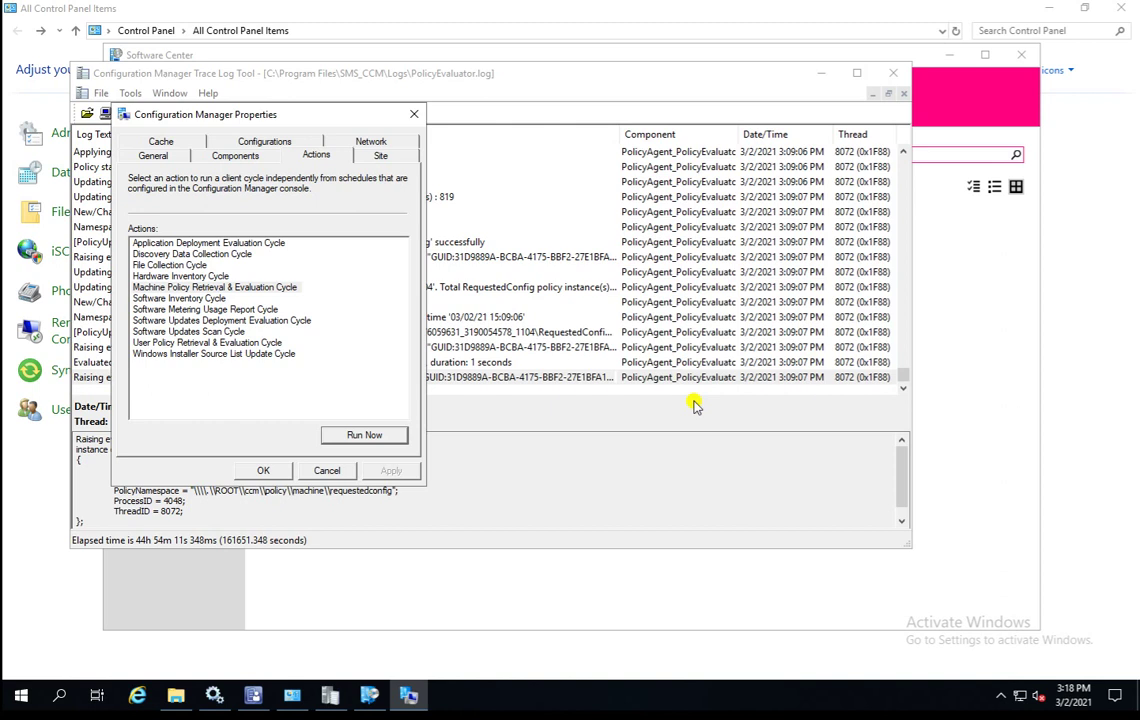
Confirm the newest PolicyEvaluator.log entries show policy evaluation complete, then return to Software Center
click(527, 347)
key(Down)
key(Down)
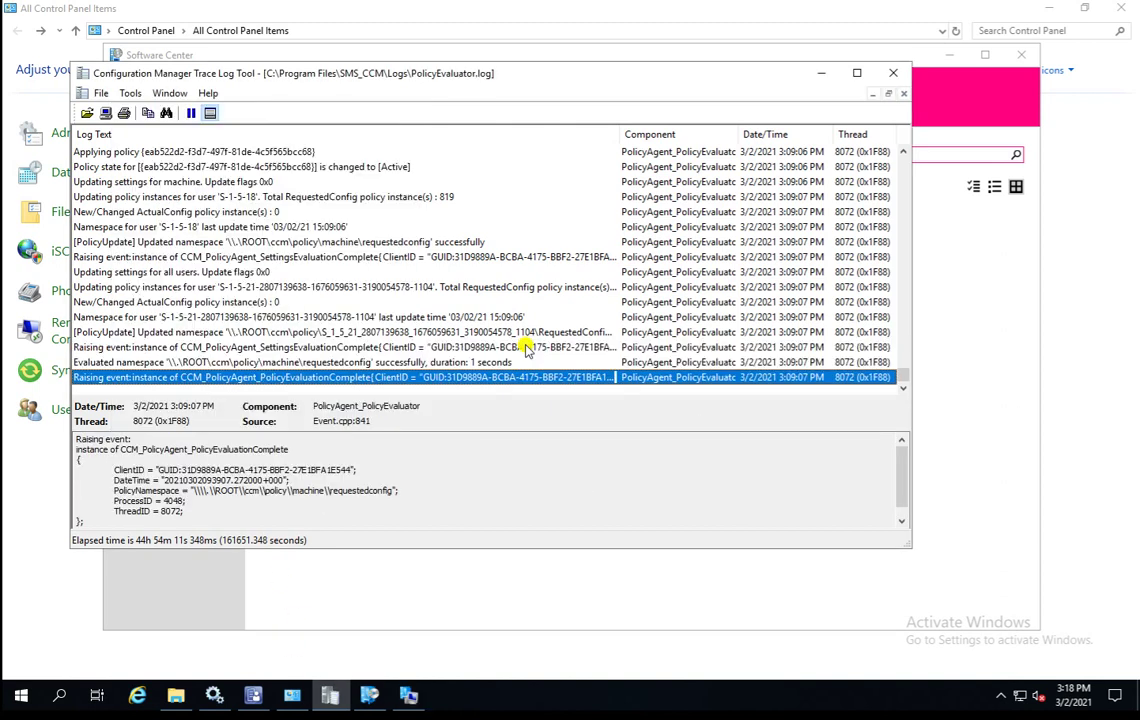
key(Up)
key(Up)
key(Up)
key(Down)
key(Down)
key(Down)
click(424, 587)
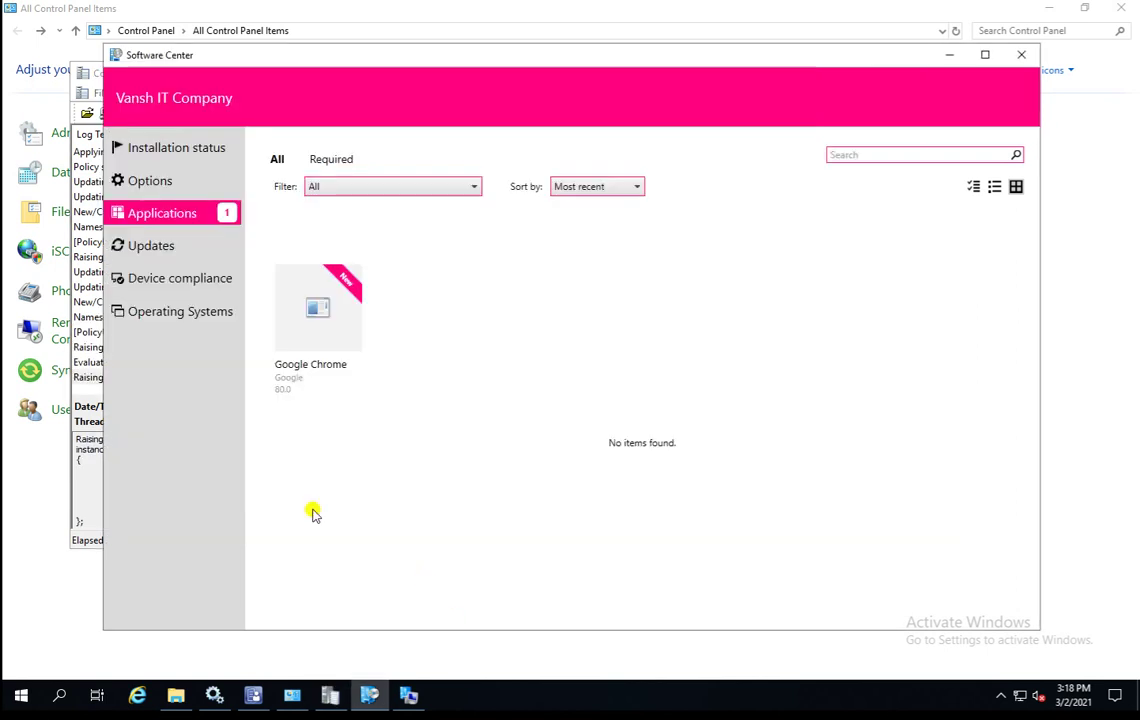
Refresh Software Center's Applications page to confirm it's empty, then return to the console
click(160, 179)
click(165, 213)
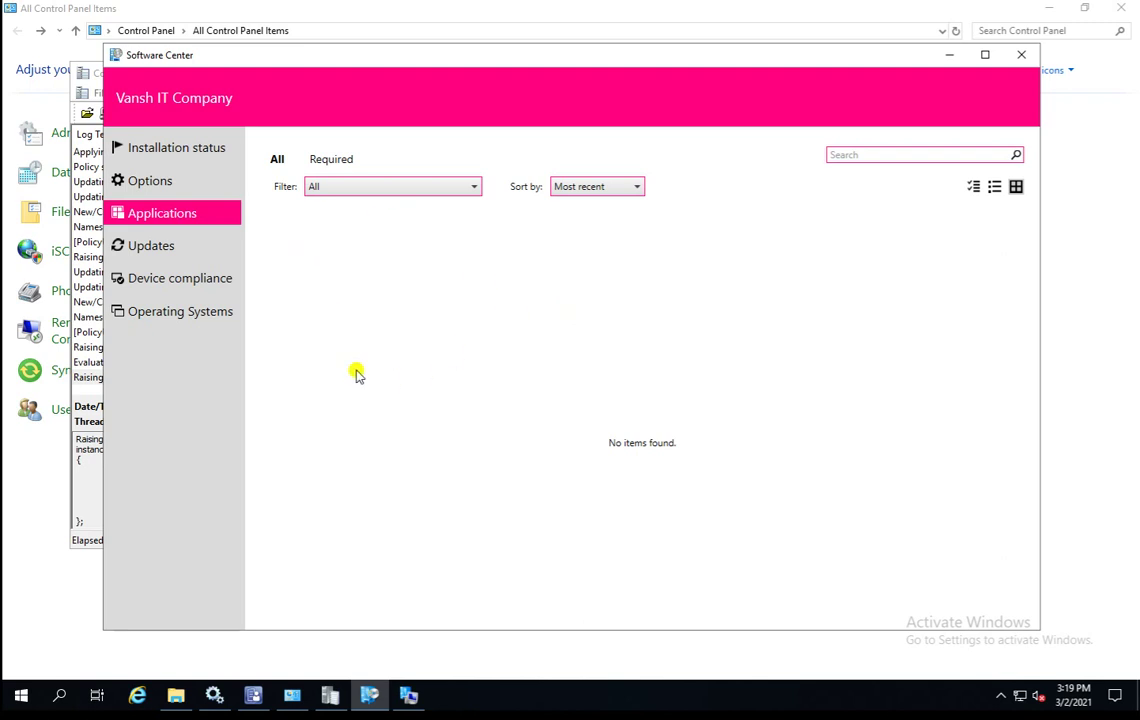
click(408, 694)
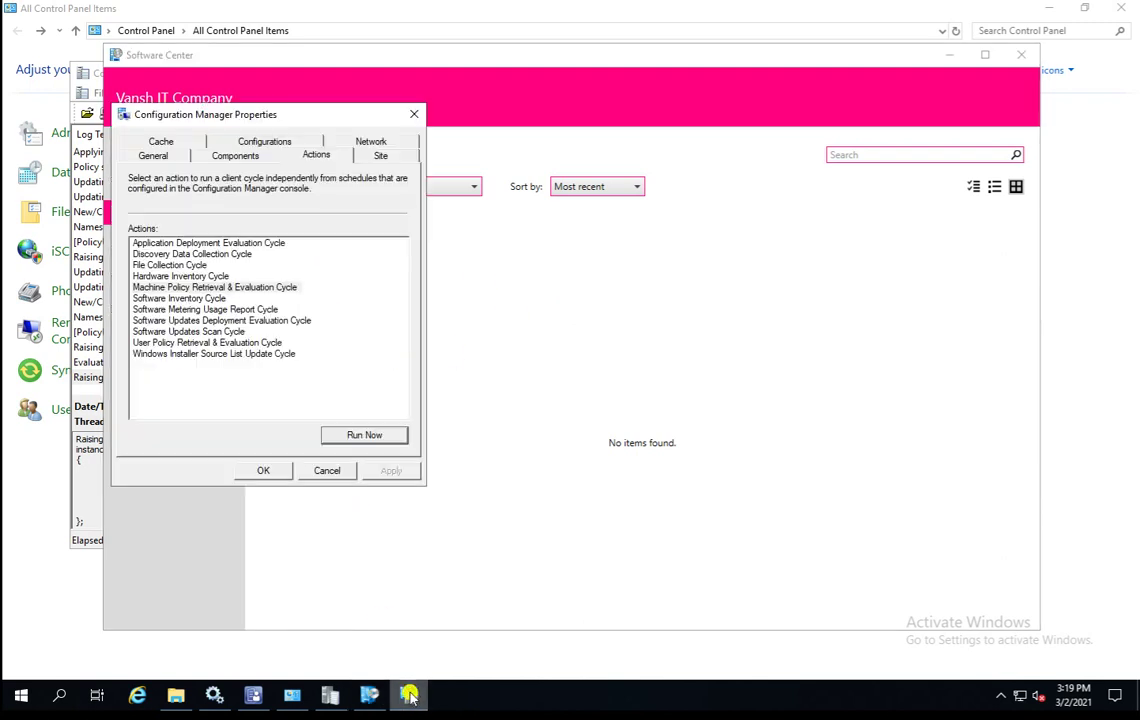
click(254, 700)
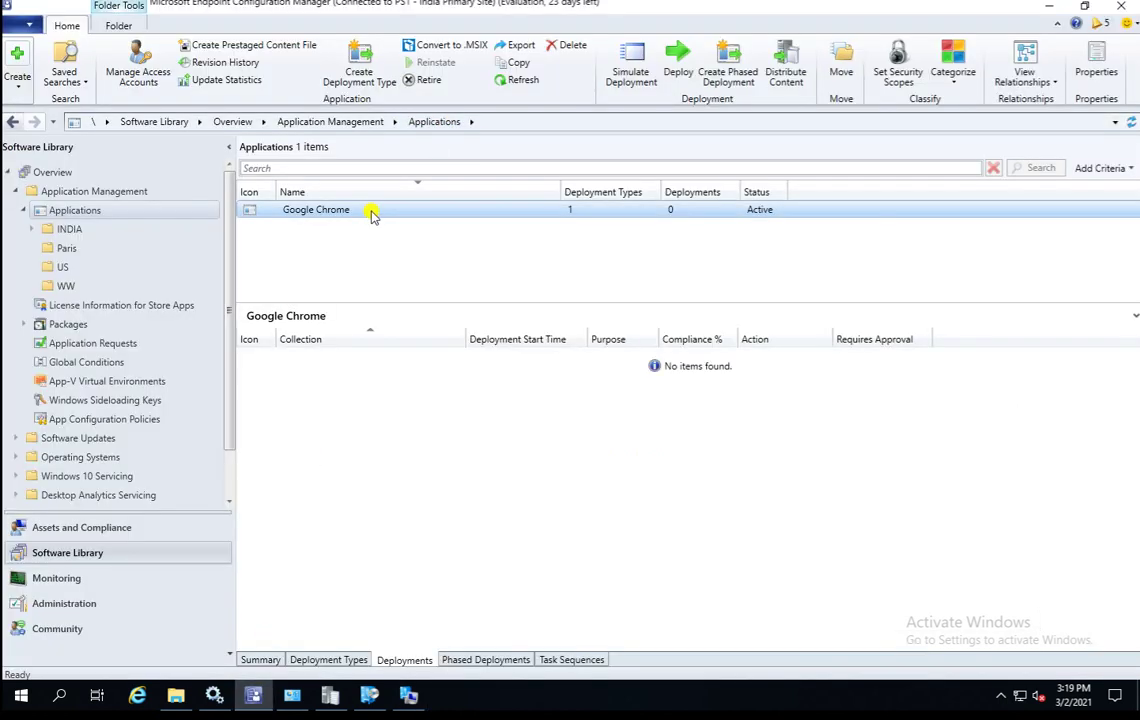
Retire the Google Chrome application so its status shows Retired with 0 deployments
right_click(371, 214)
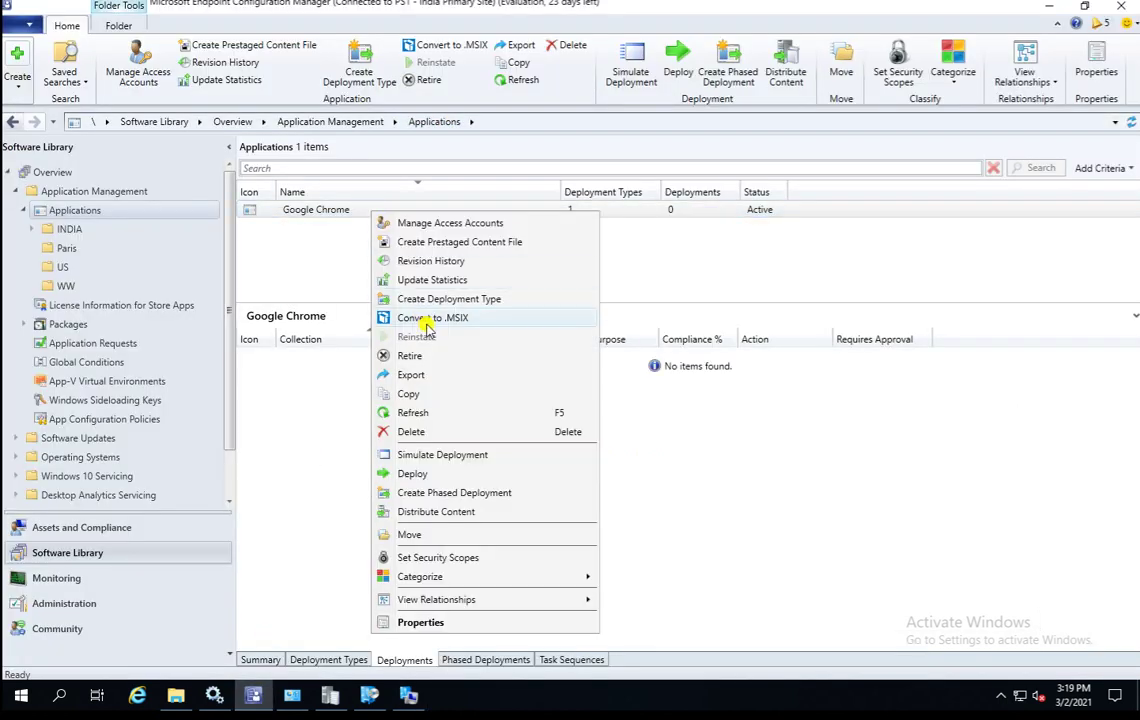
click(431, 358)
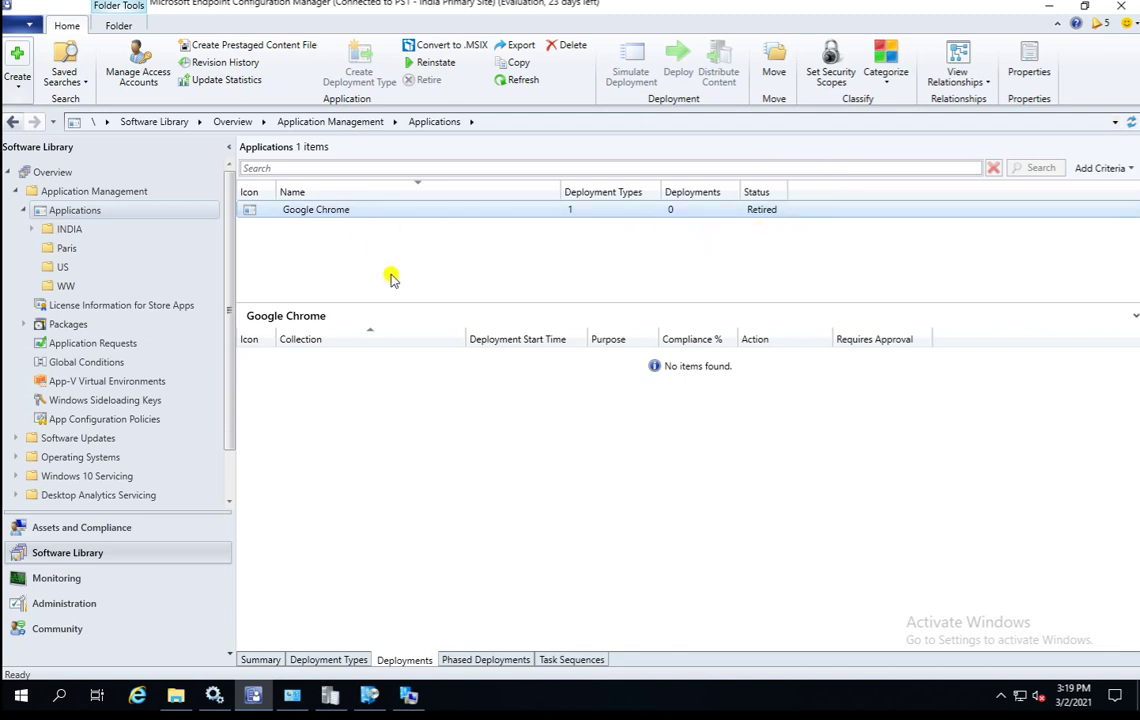
click(331, 211)
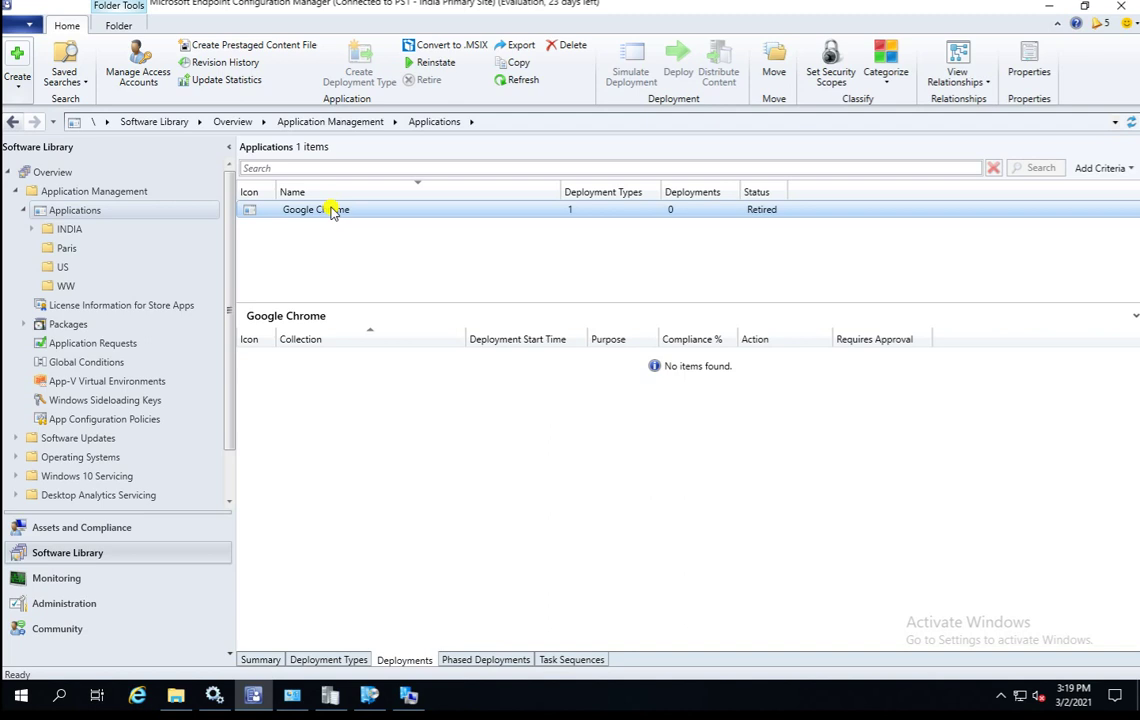
Reinstate the retired Google Chrome application, returning its status to Active
right_click(333, 213)
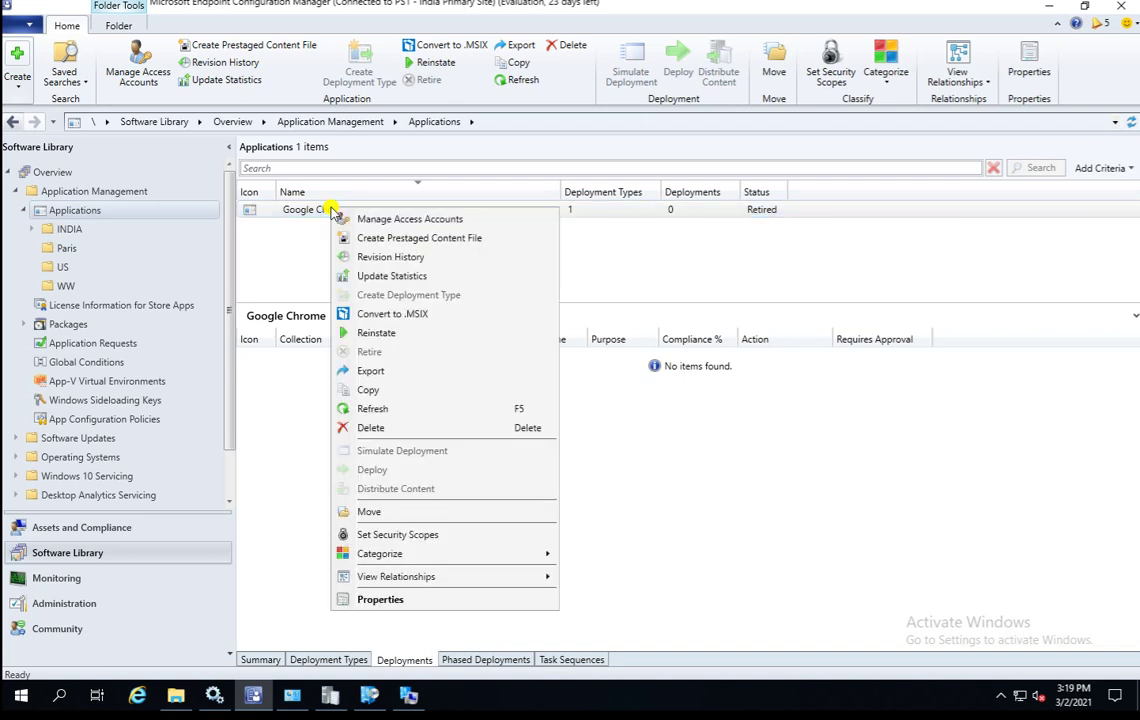
click(303, 212)
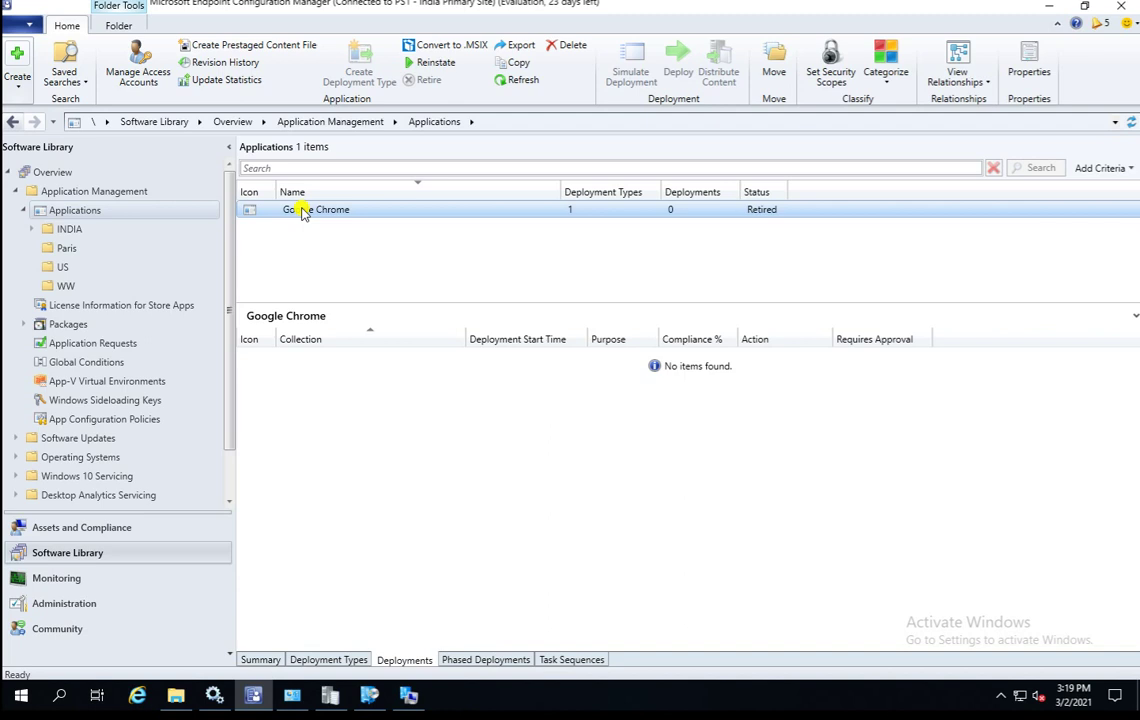
right_click(303, 213)
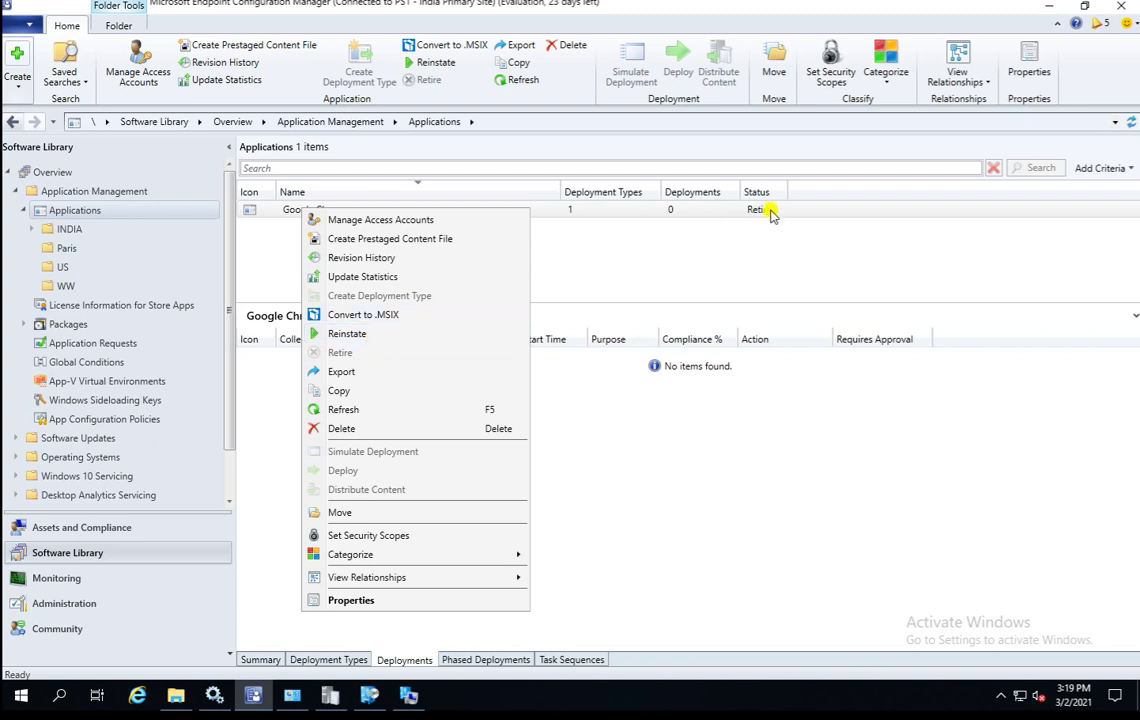
click(397, 336)
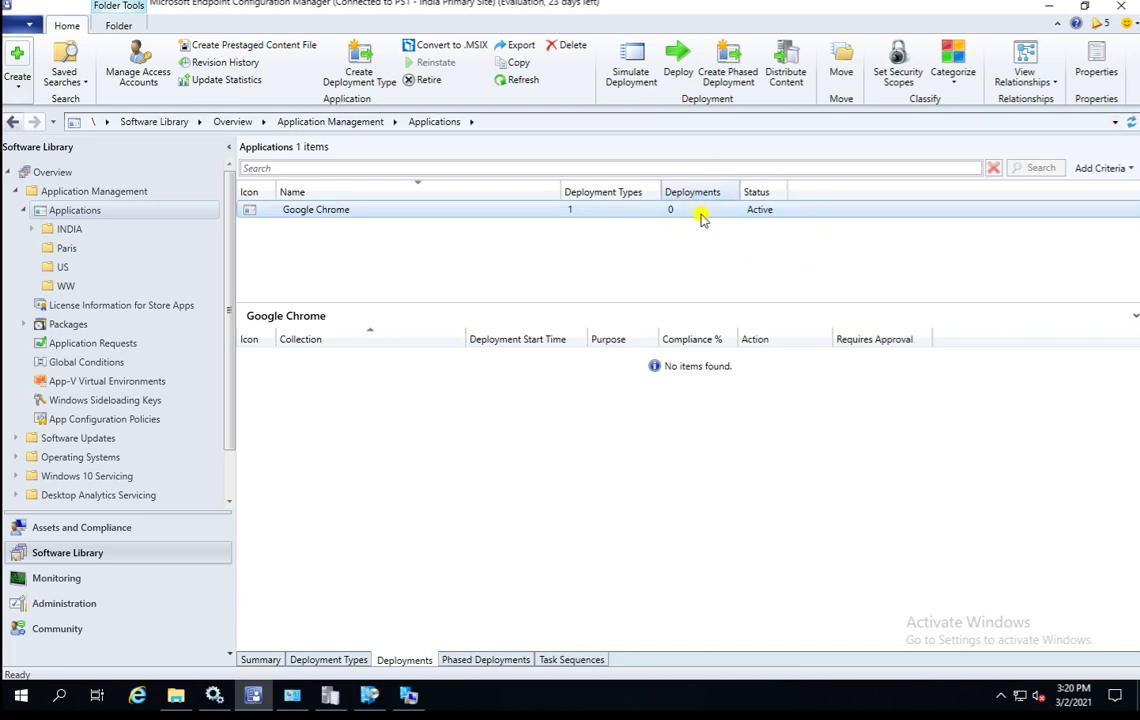
Start the Deploy Software Wizard for Google Chrome, then cancel it before choosing a collection
right_click(450, 214)
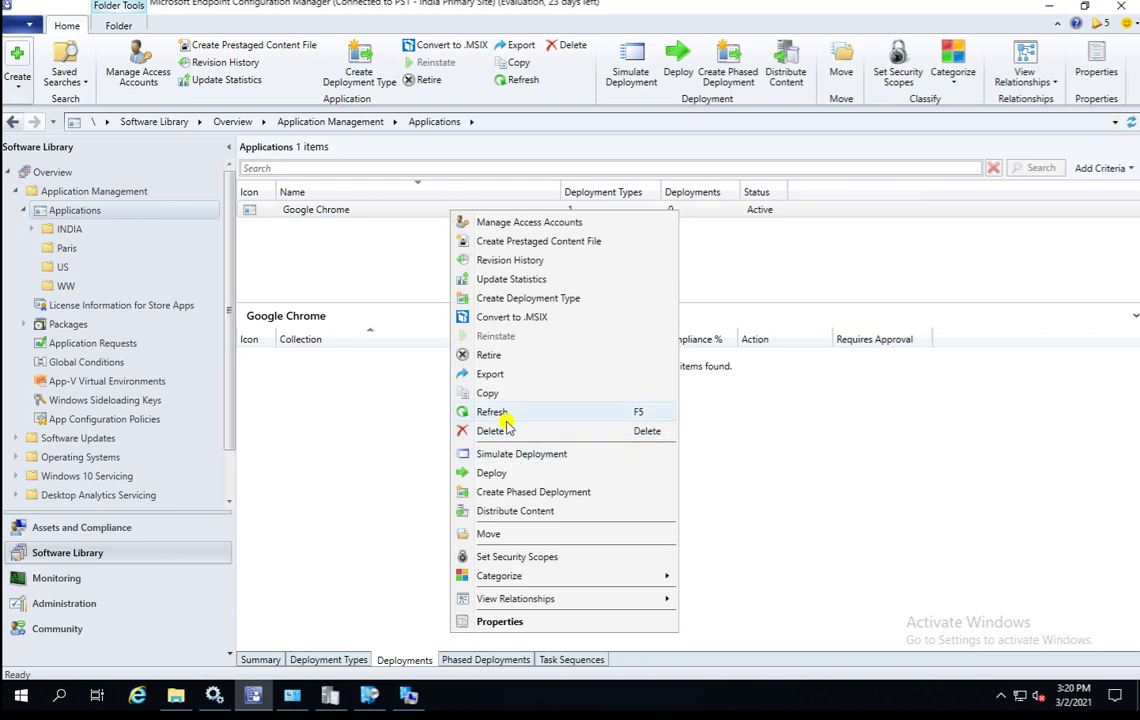
click(492, 473)
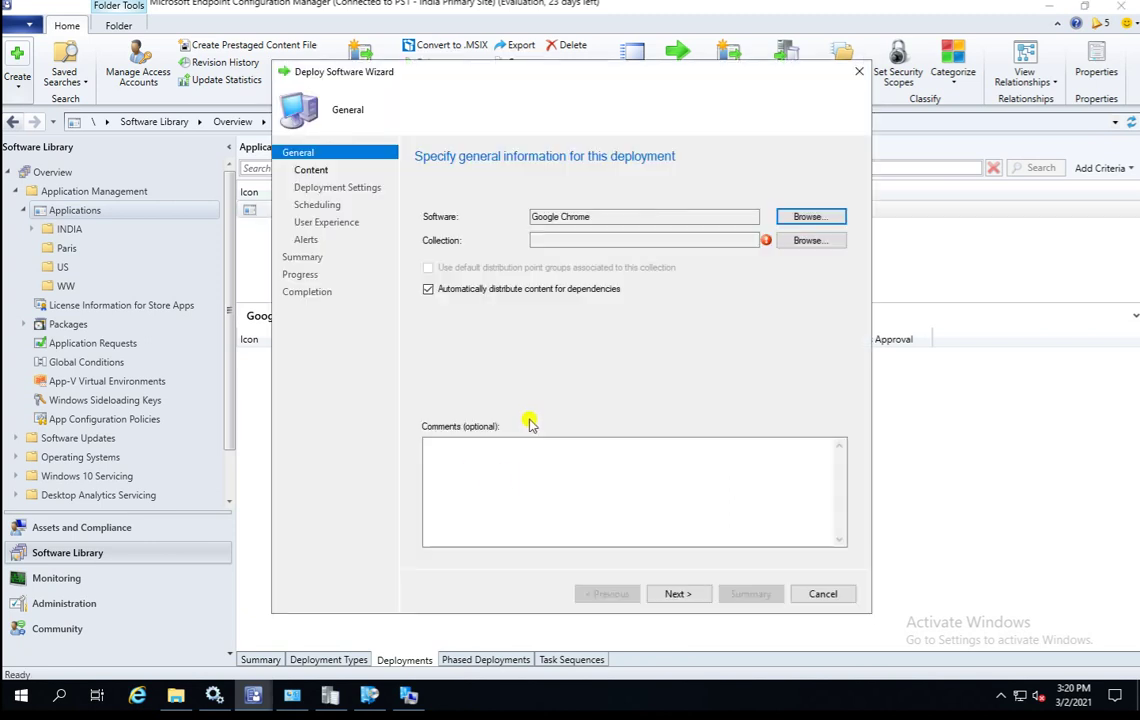
click(832, 596)
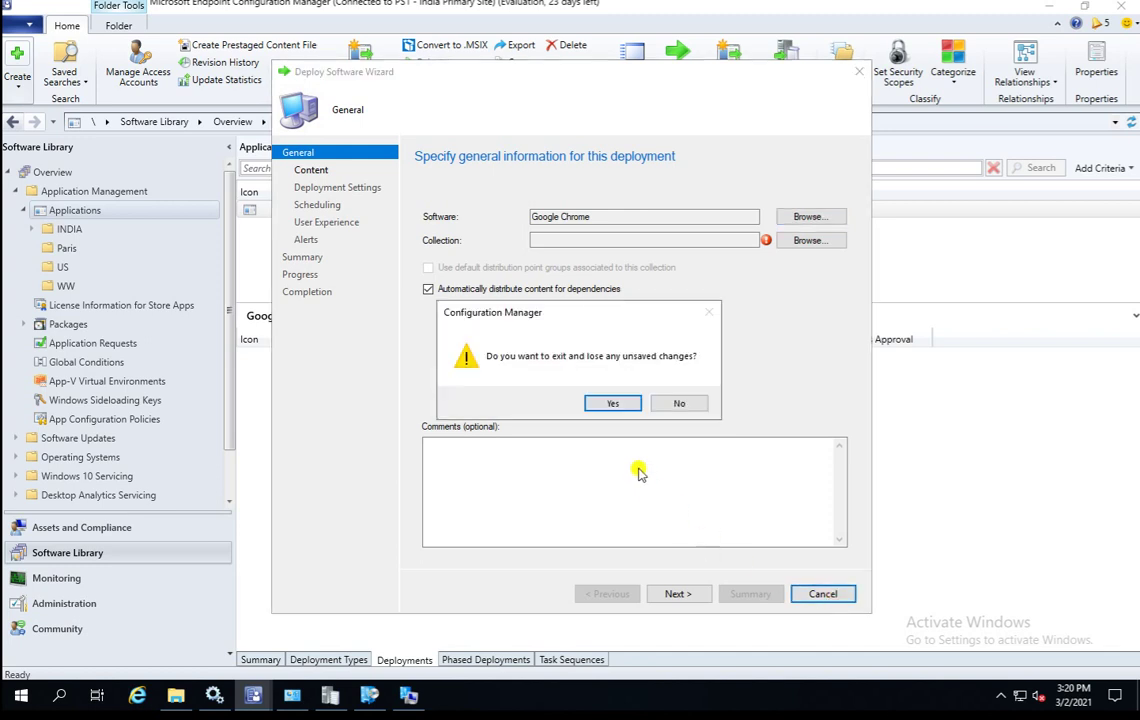